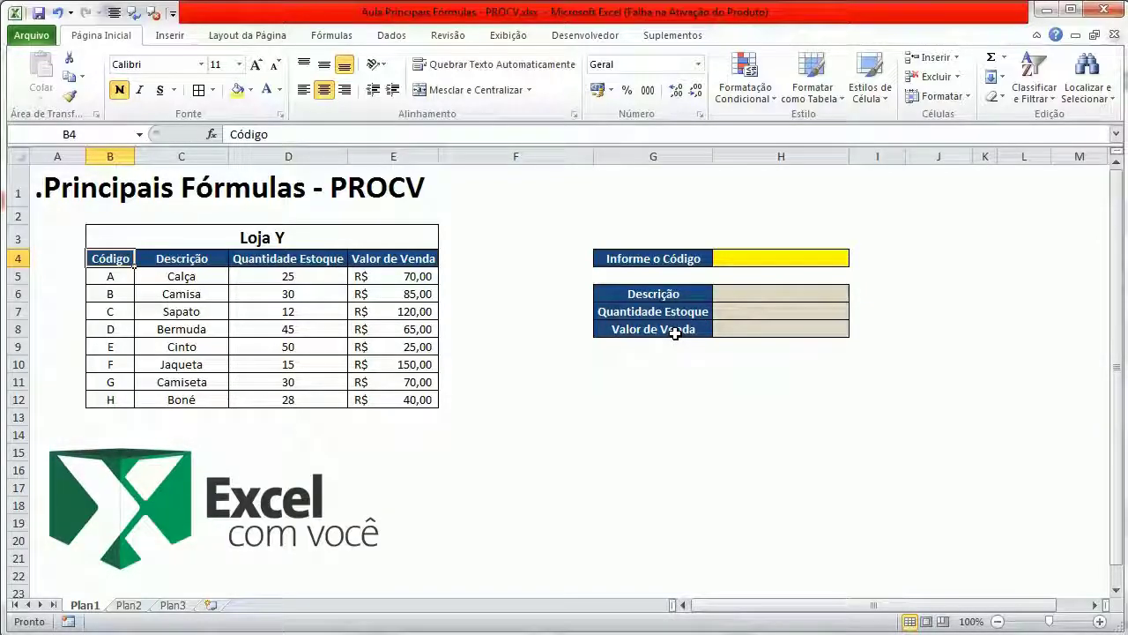
Step: Enter the text PROCH in cell G1
left_click(730, 296)
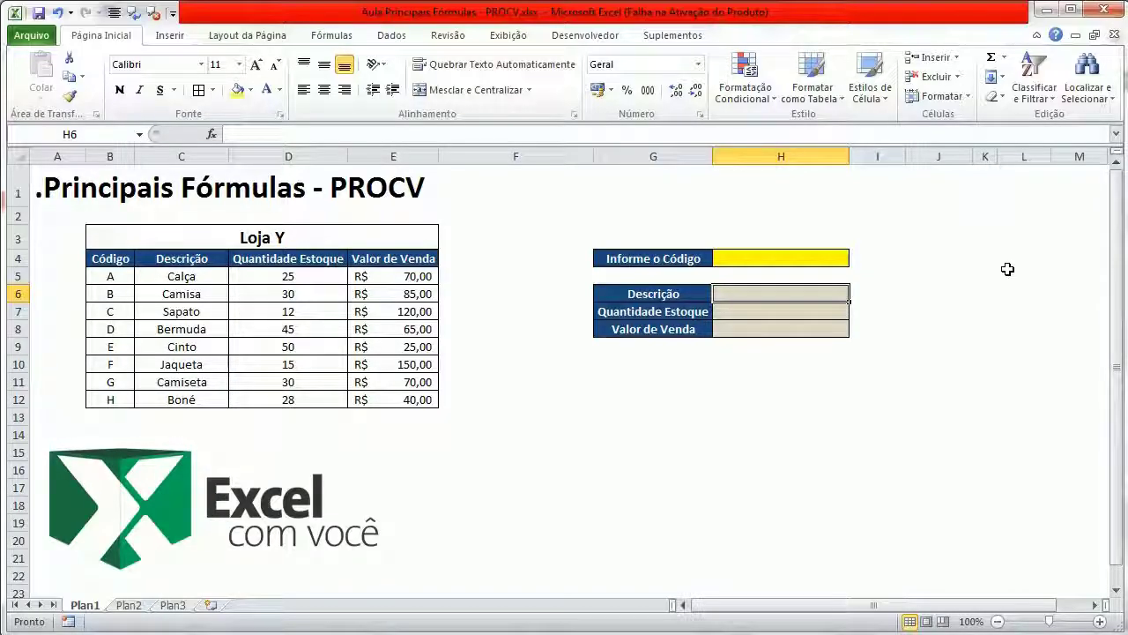
left_click(634, 181)
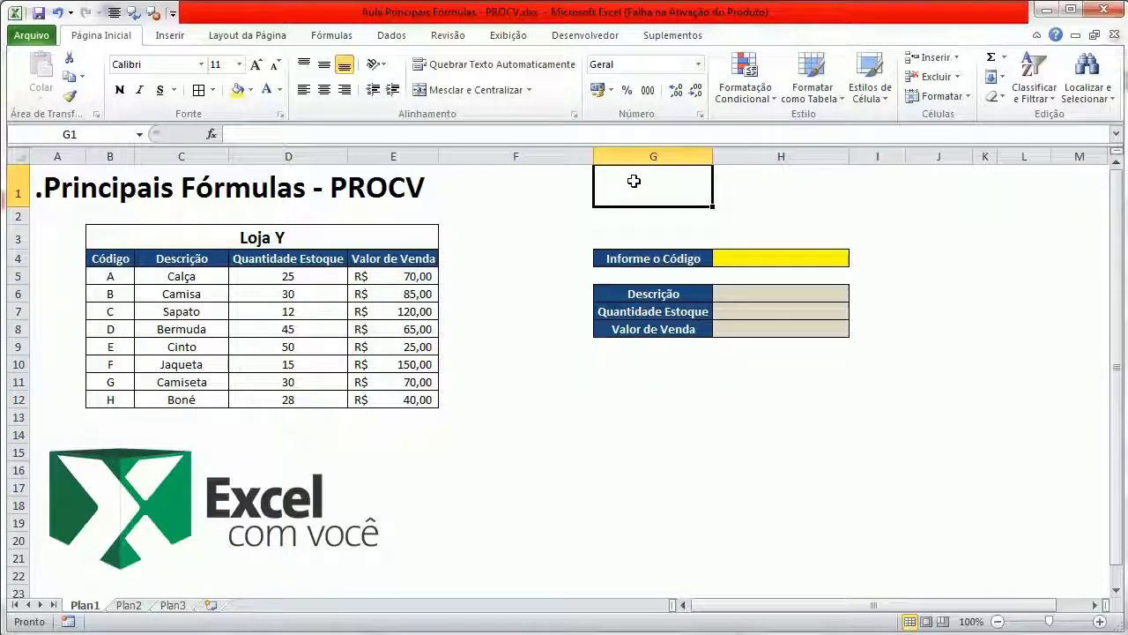
type("PROCH")
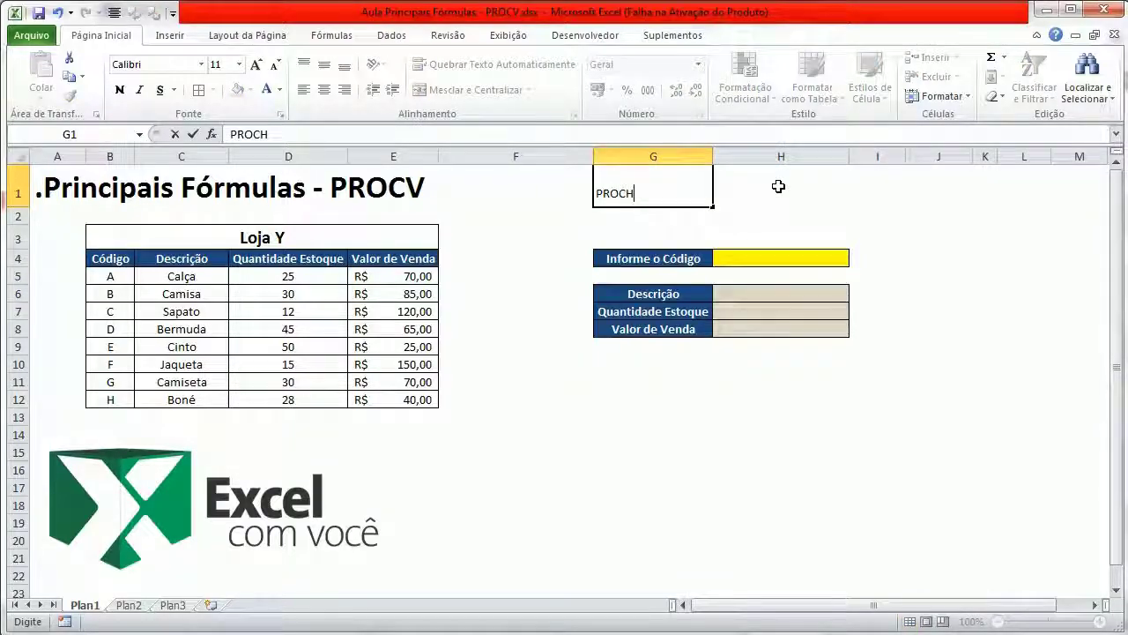
key("Return")
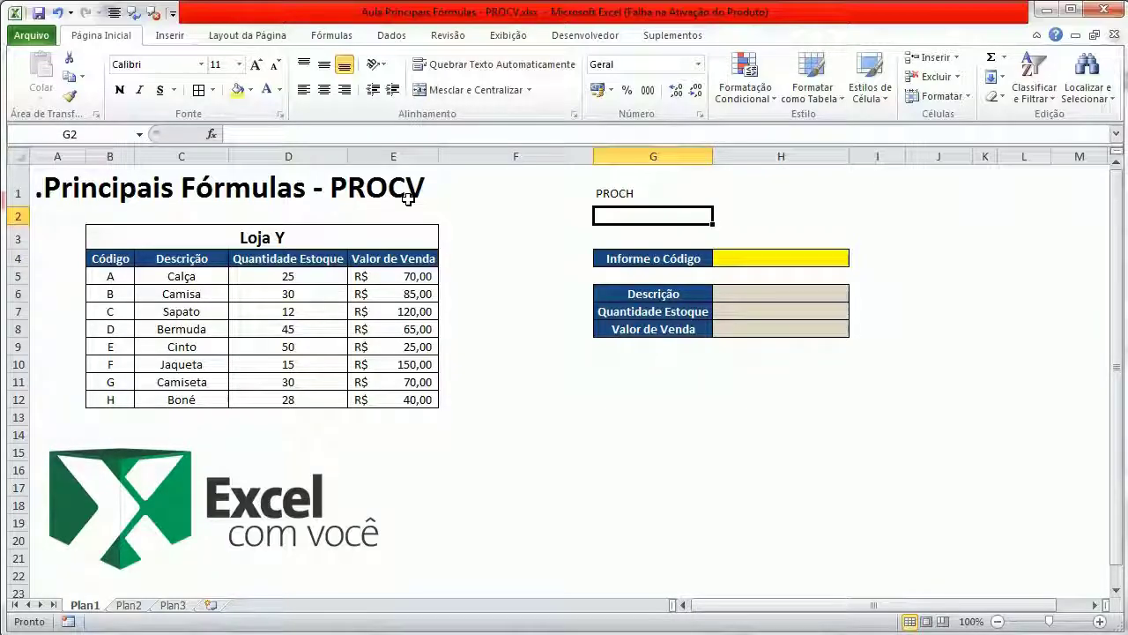
Step: Enter the formula =procv(H4;B5:E12;2;falso) in H6 to look up the Descrição of the given code
left_click(719, 292)
type("=")
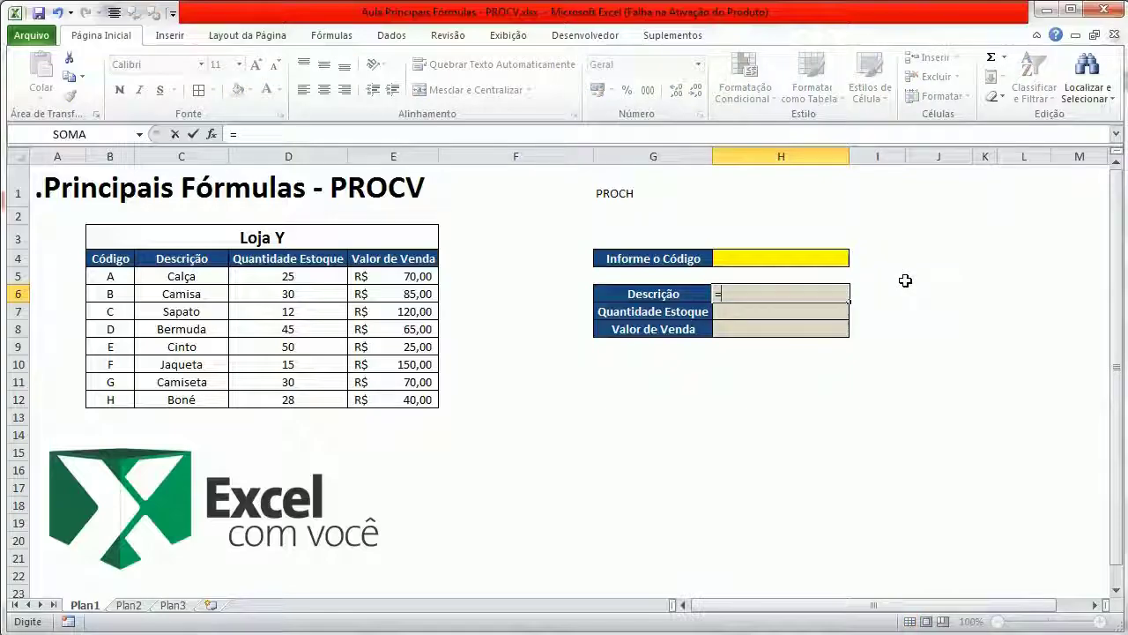
type("pro")
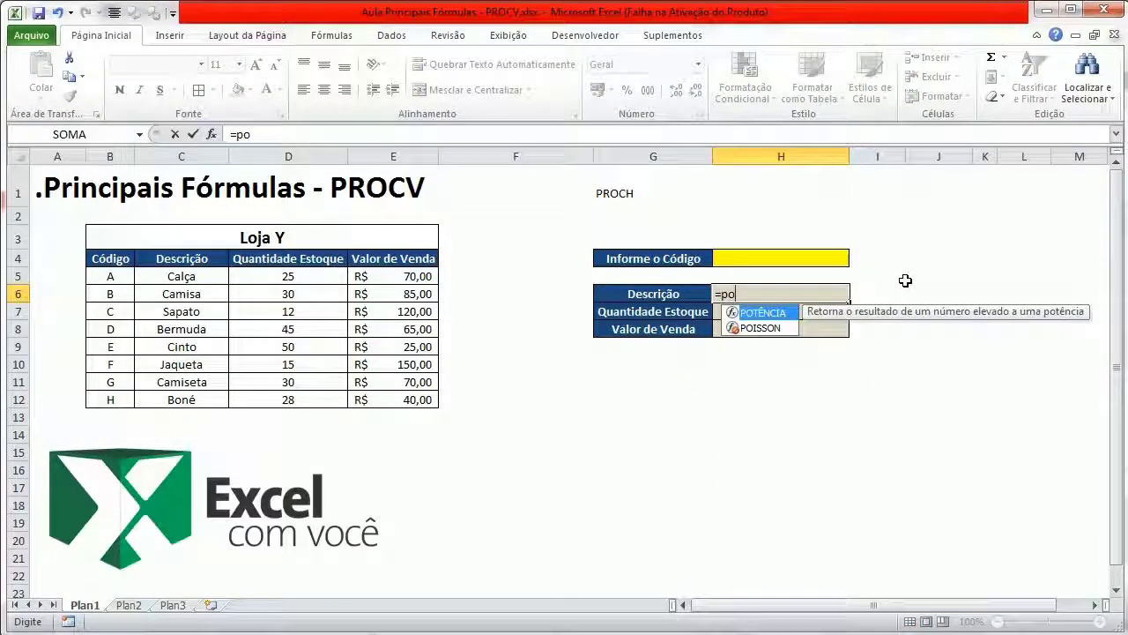
key("BackSpace")
type("rocv")
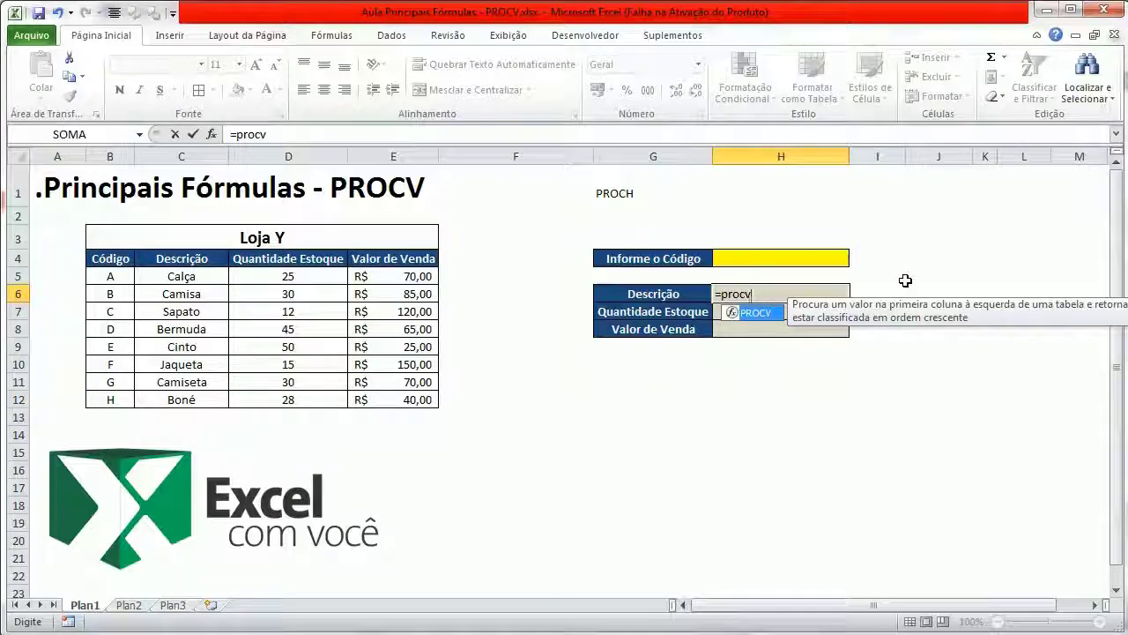
type("(")
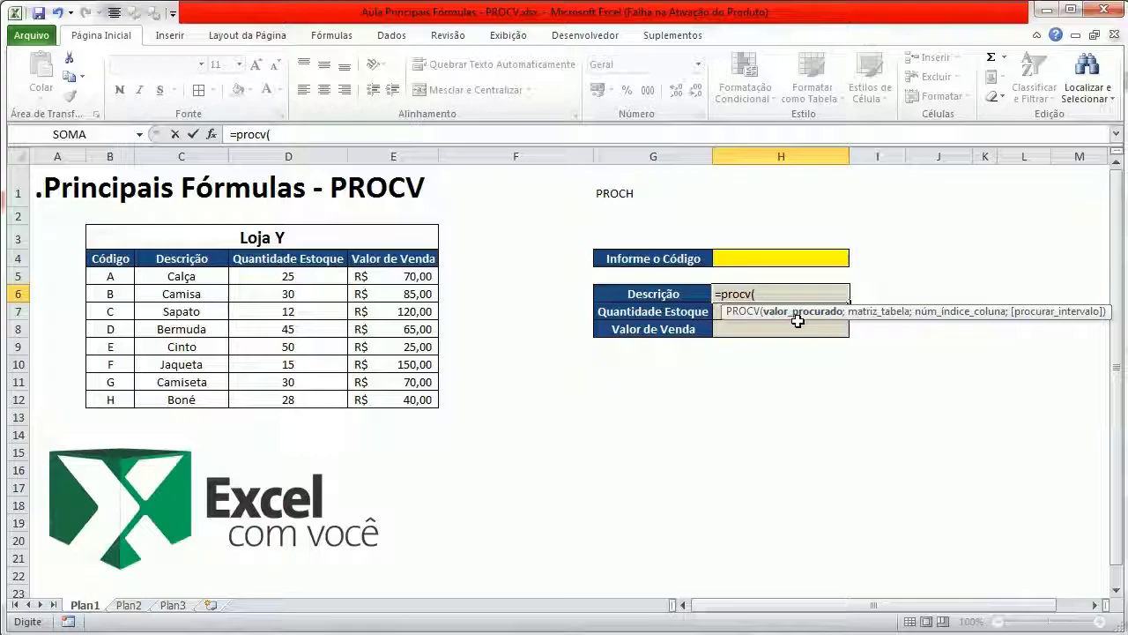
left_click(800, 259)
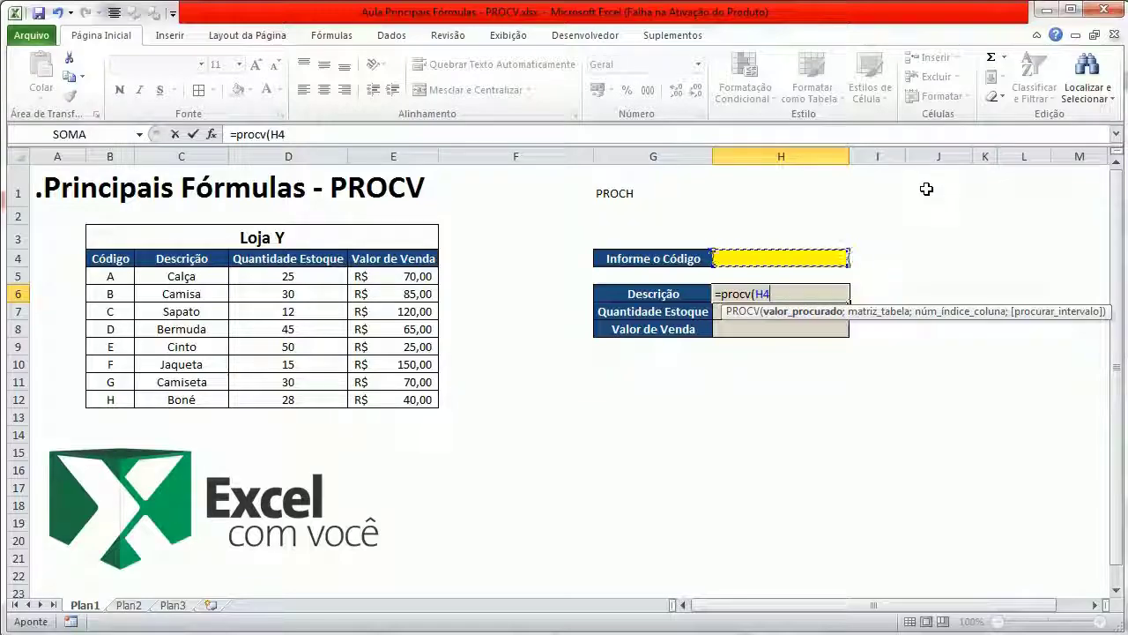
type(";")
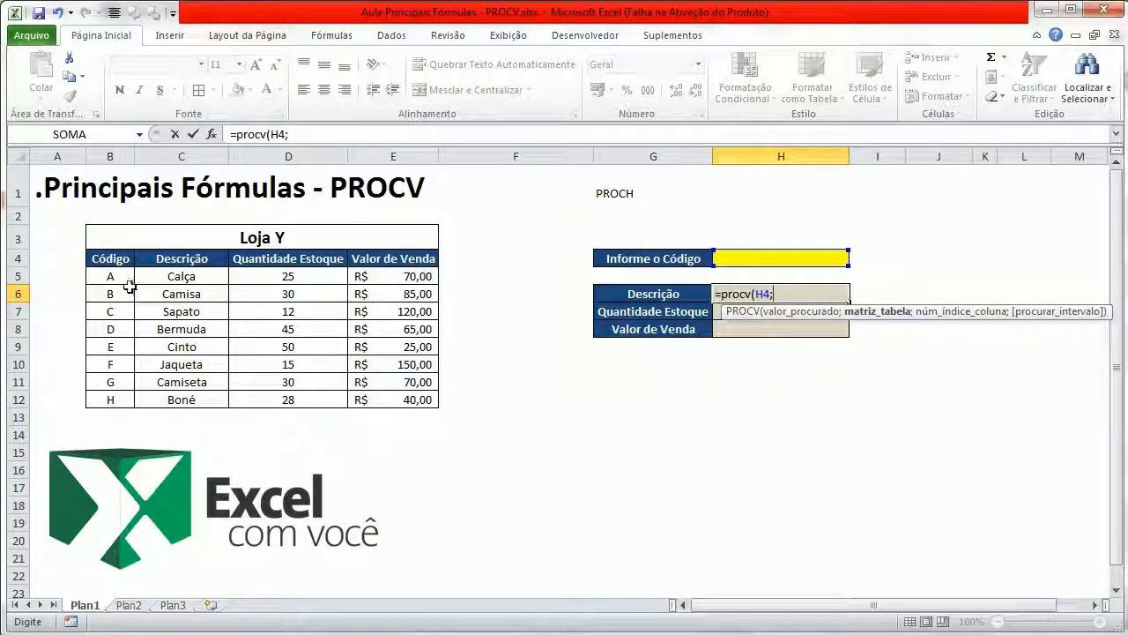
left_click_drag(124, 277, 391, 400)
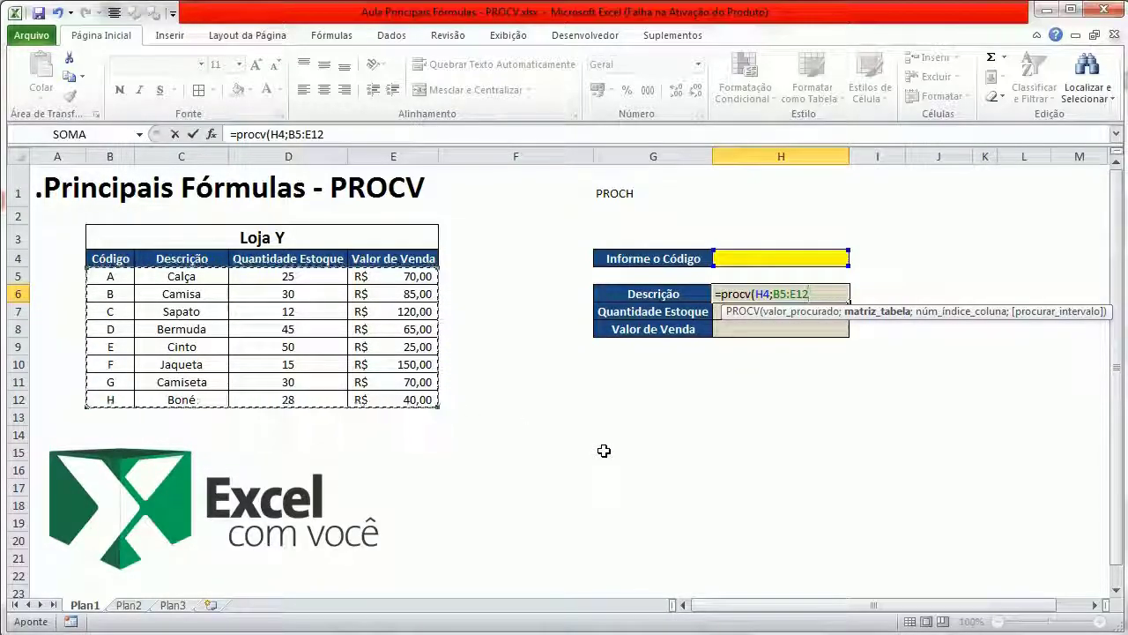
type(";")
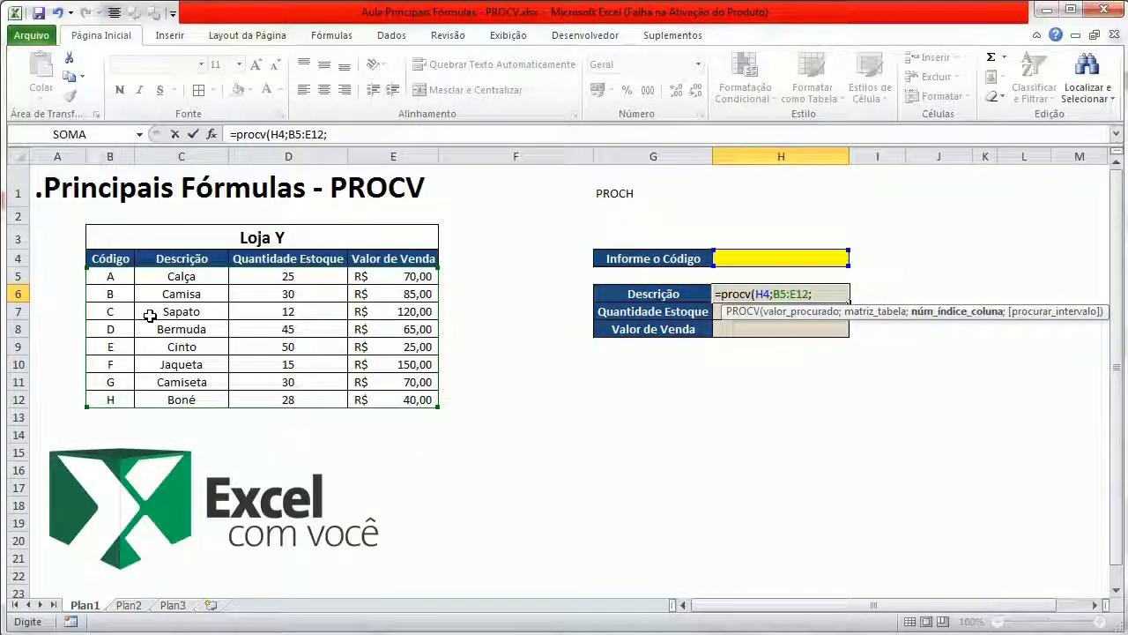
type("2")
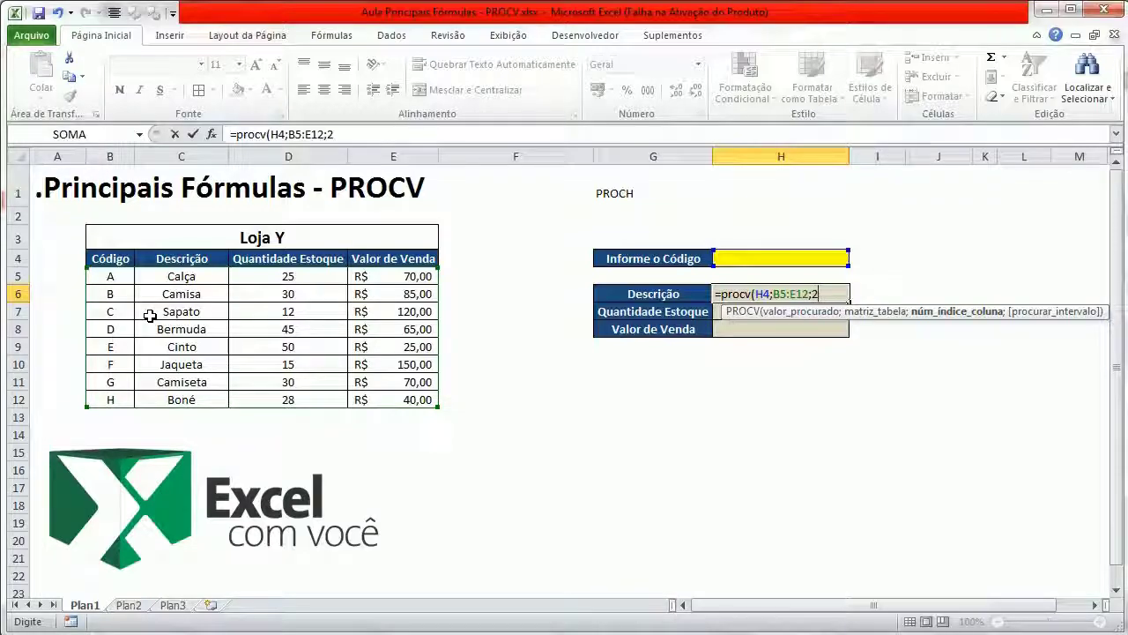
type(";")
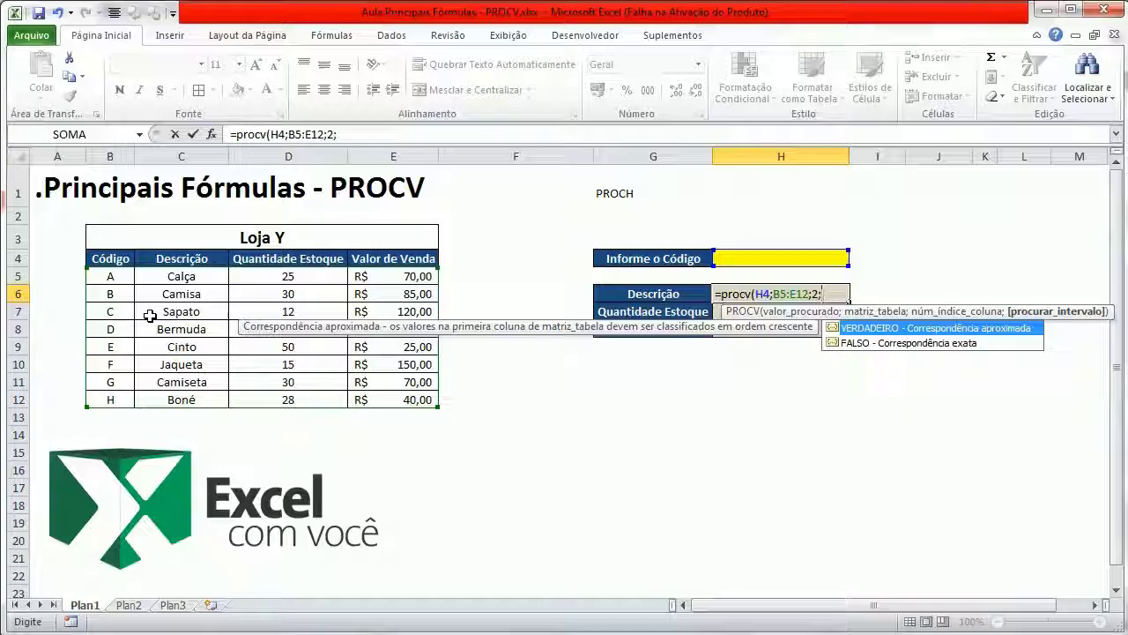
type("fa")
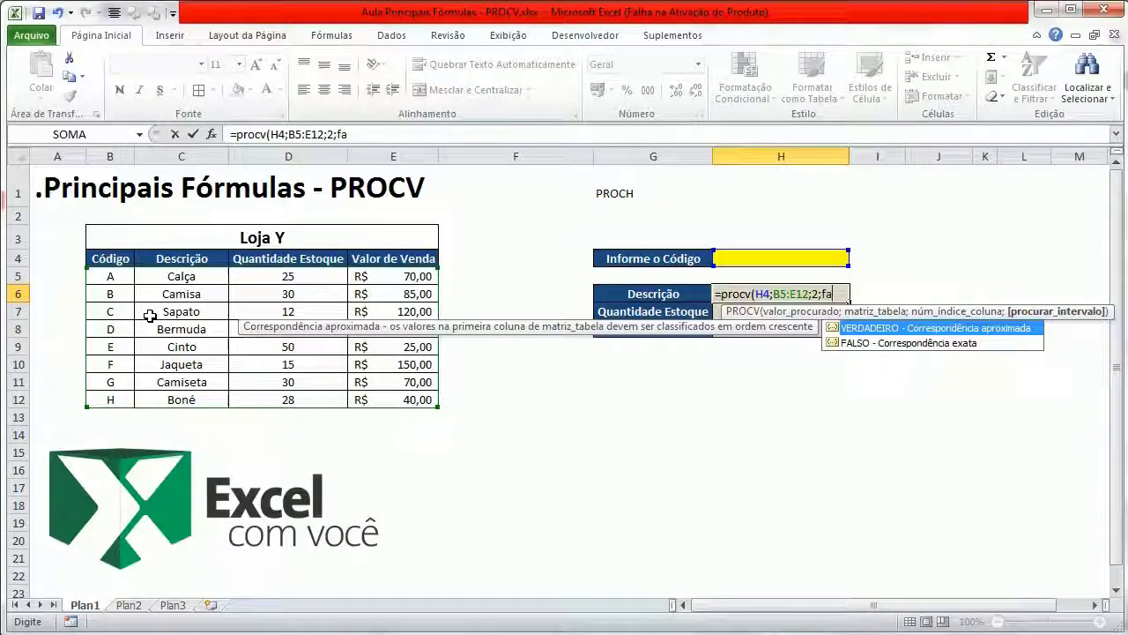
type("lso)")
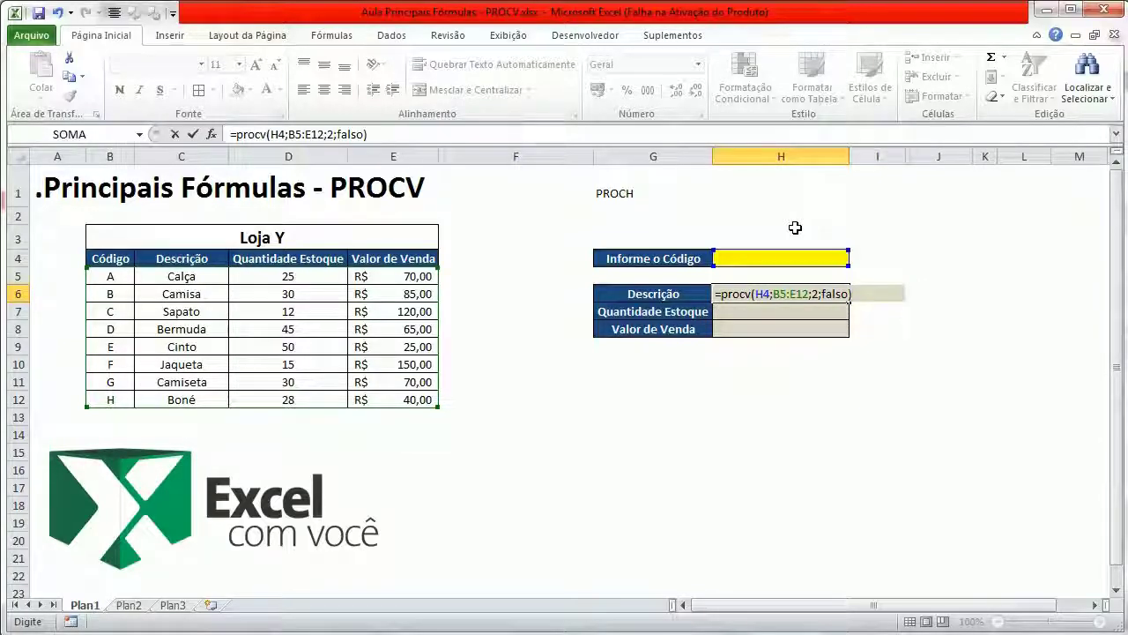
key("Return")
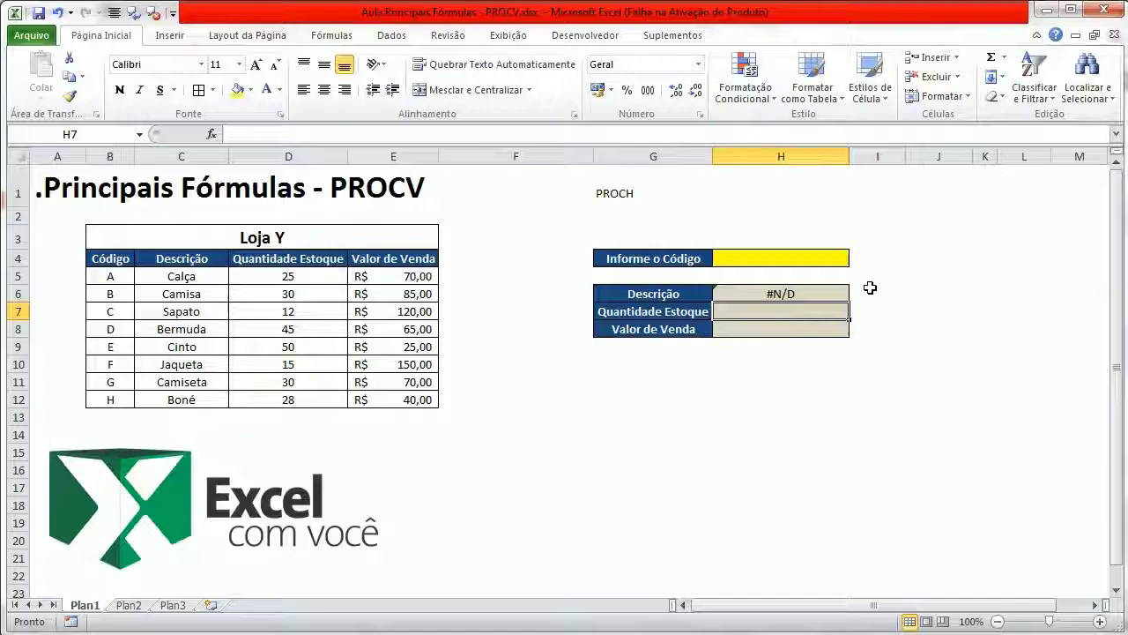
Step: Enter the code C in the yellow Informe o Código cell, H4
left_click(808, 255)
type("C")
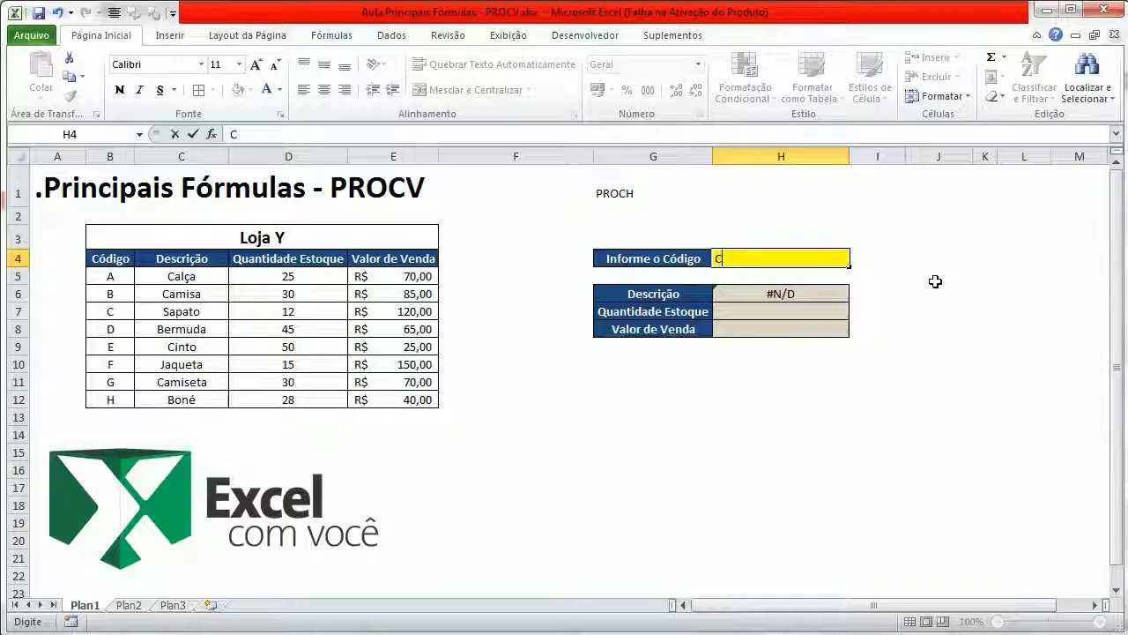
key("Return")
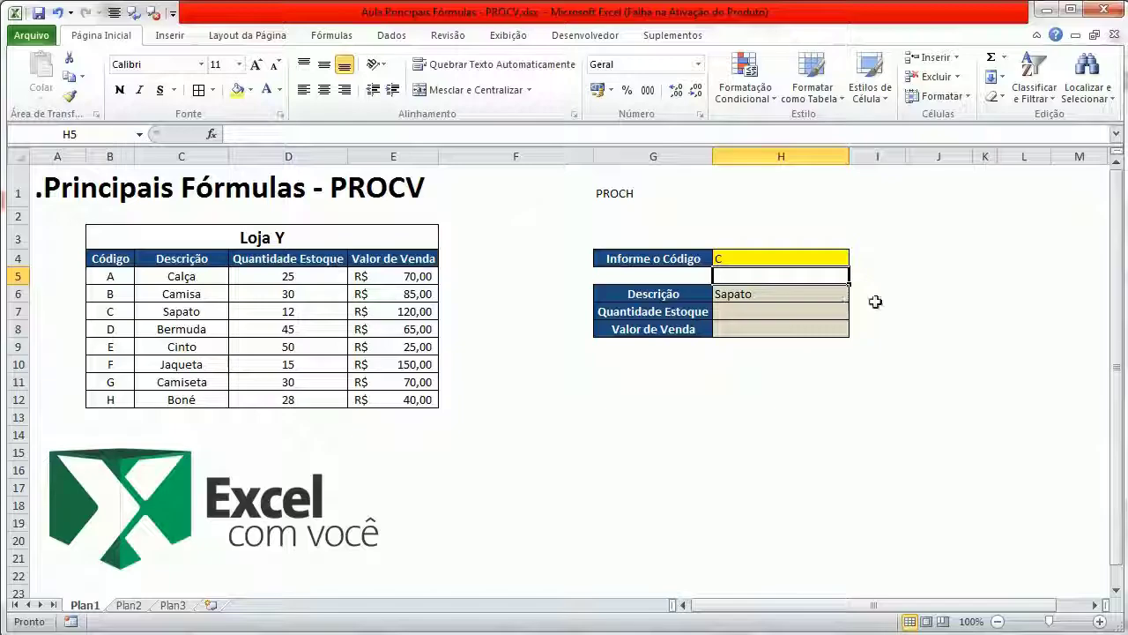
Step: Test the description lookup by entering codes A and G in H4, and set the code back to C
left_click(818, 259)
type("A")
key("Return")
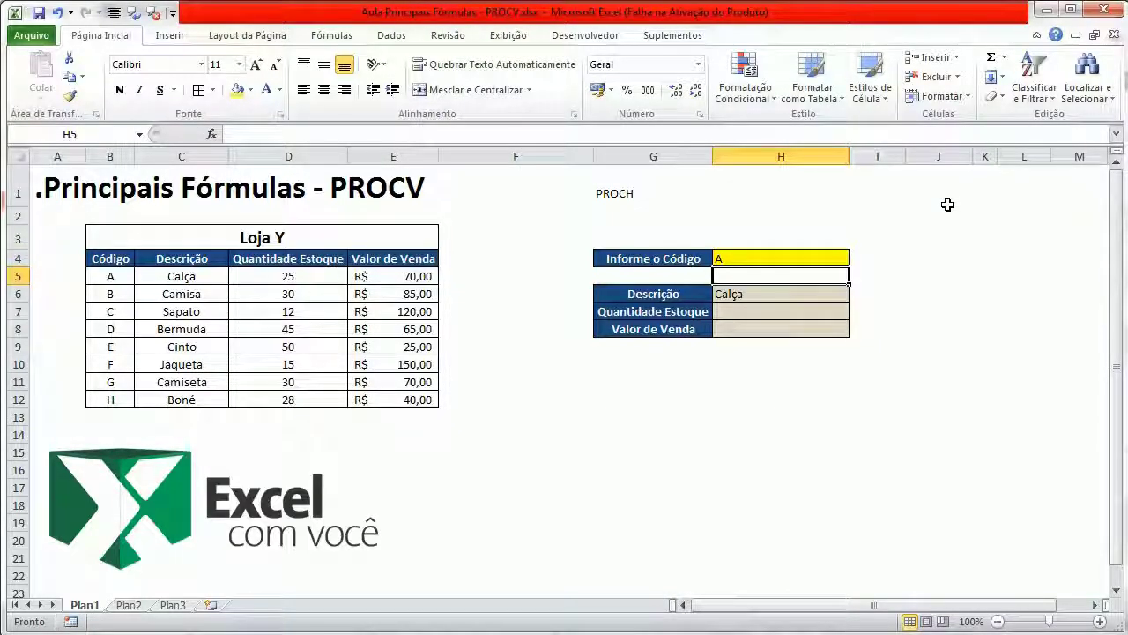
key("Up")
type("G")
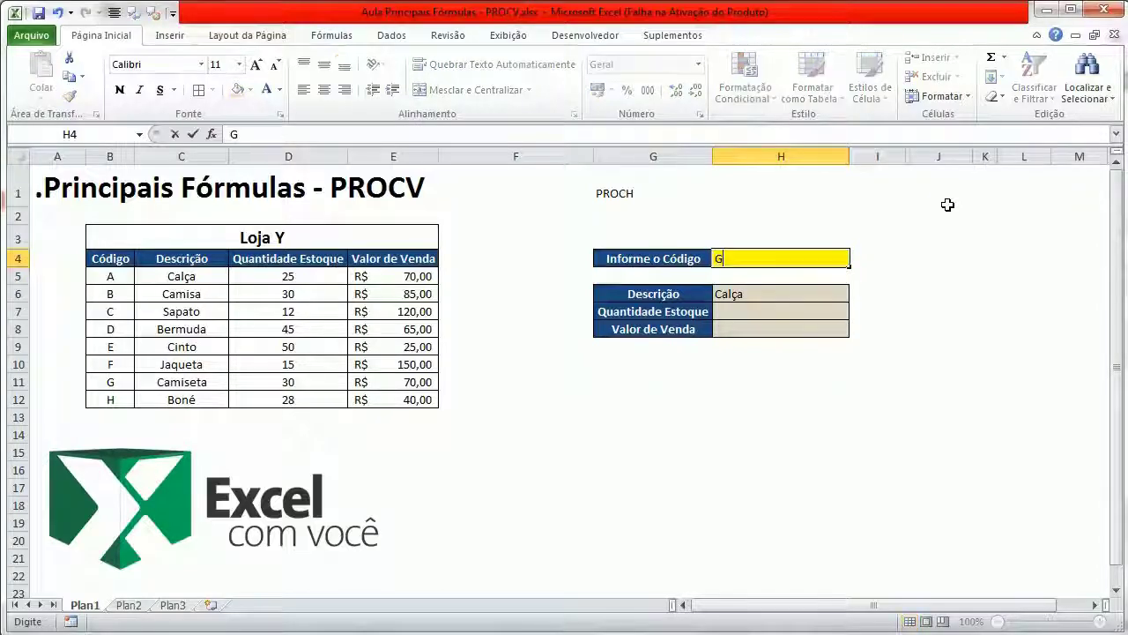
key("Return")
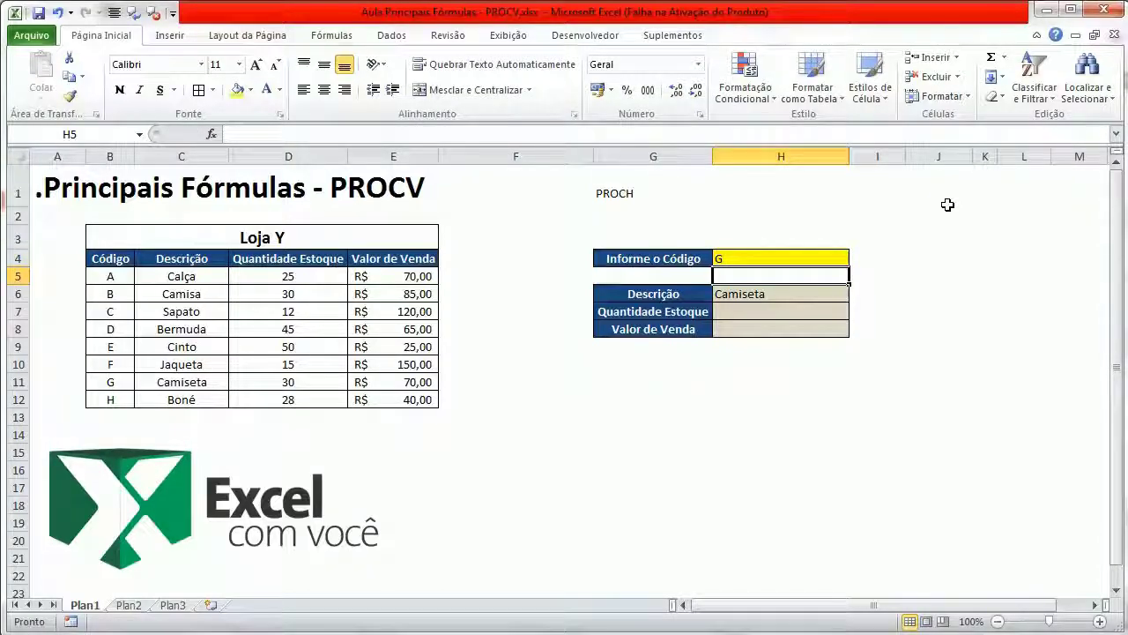
key("Up")
type("C")
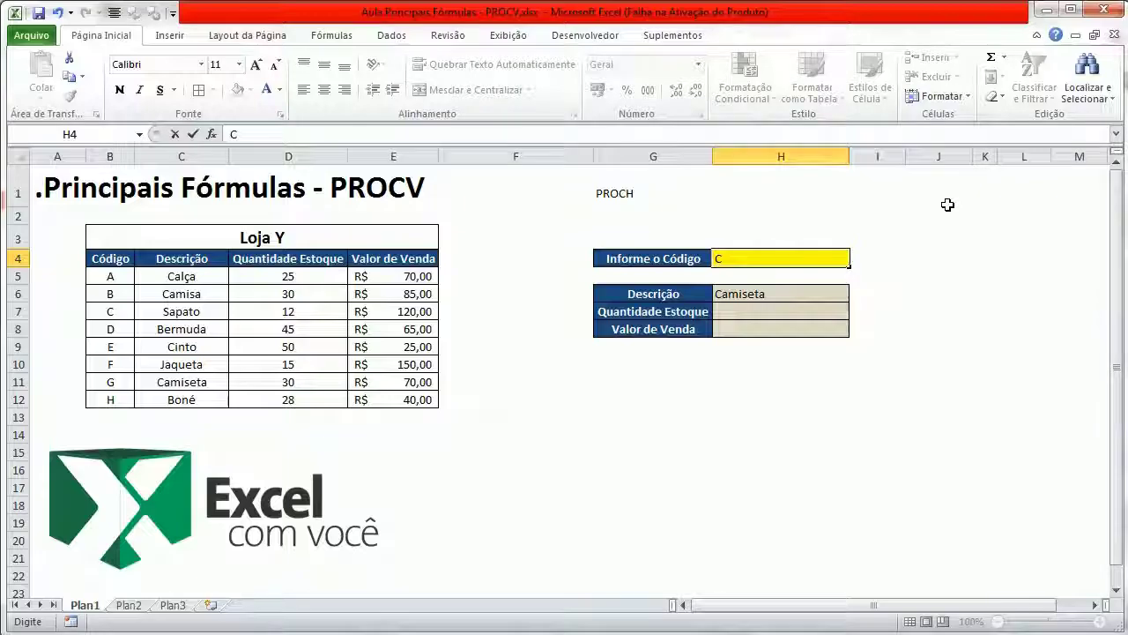
key("Return")
Step: Enter the formula =procv(H4;B5:E12;3;falso) in H7 to look up the Quantidade Estoque
key("Down")
key("Down")
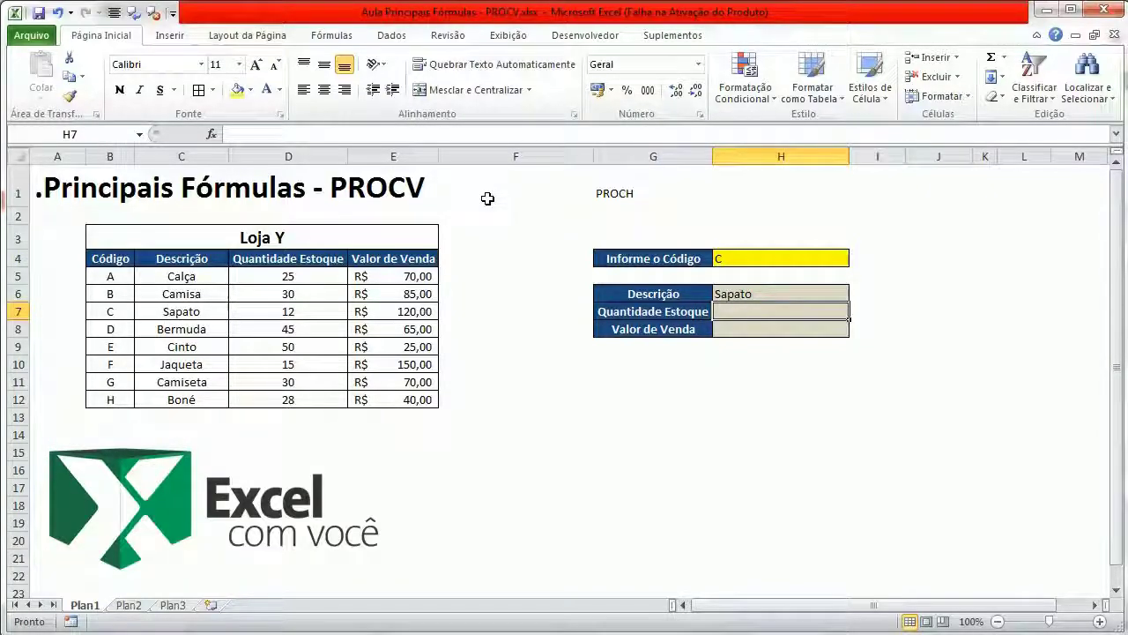
type("=procv(")
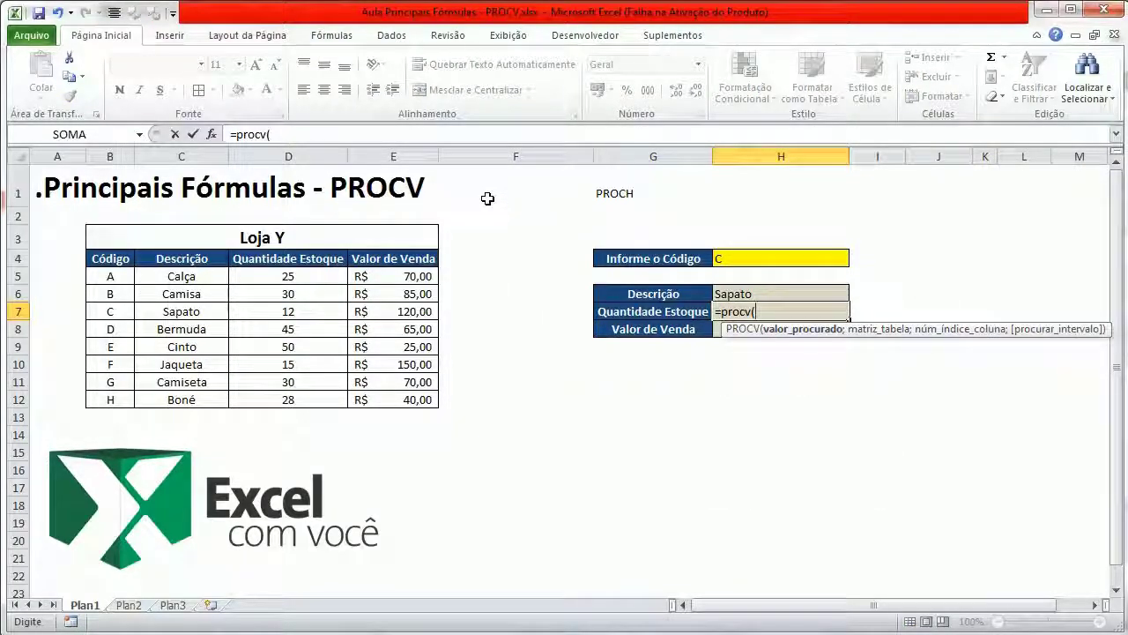
left_click(734, 259)
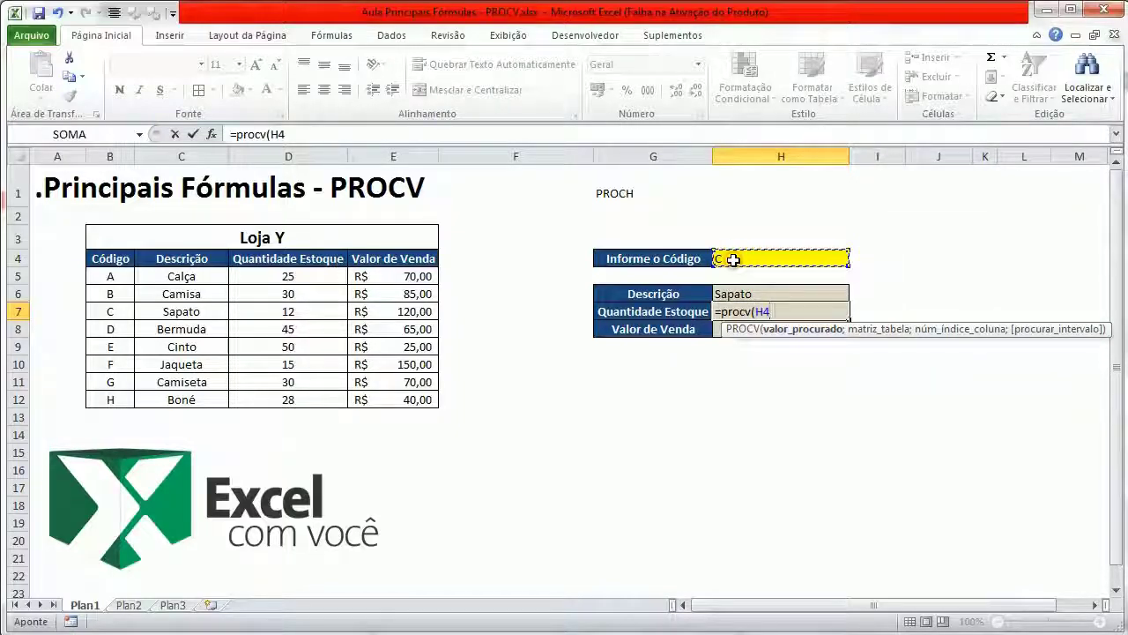
type(";")
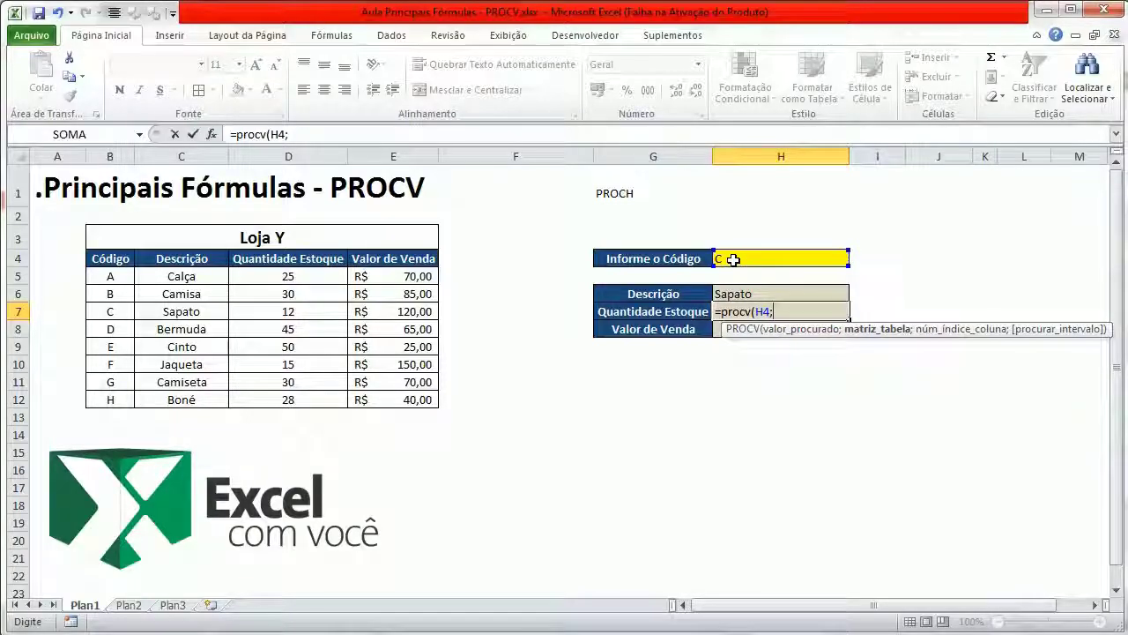
left_click_drag(124, 278, 431, 399)
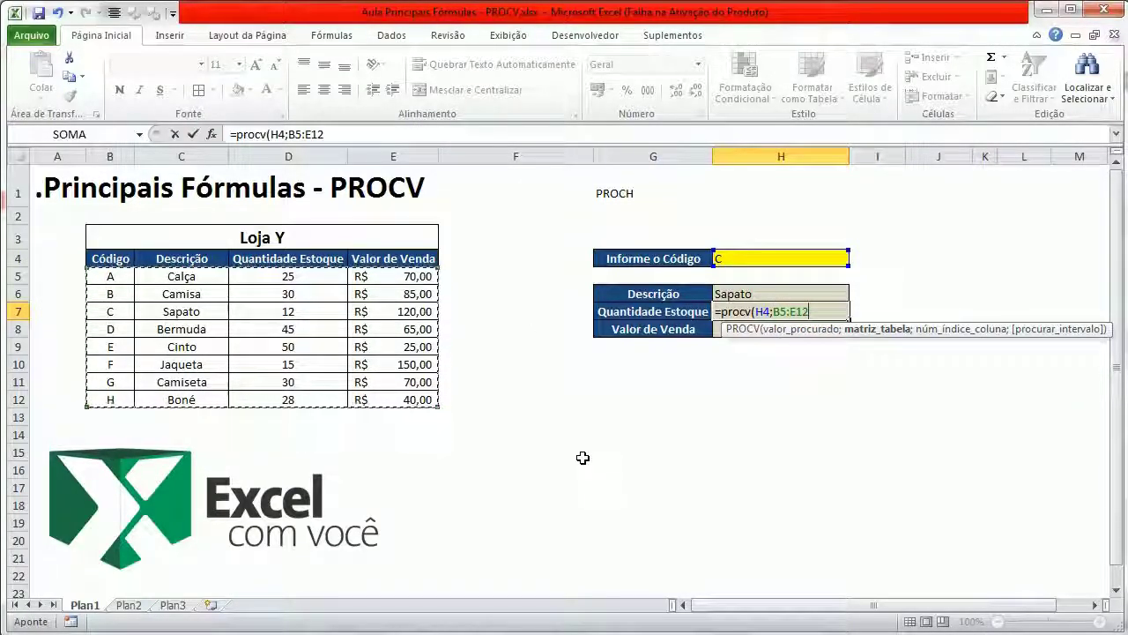
type(";")
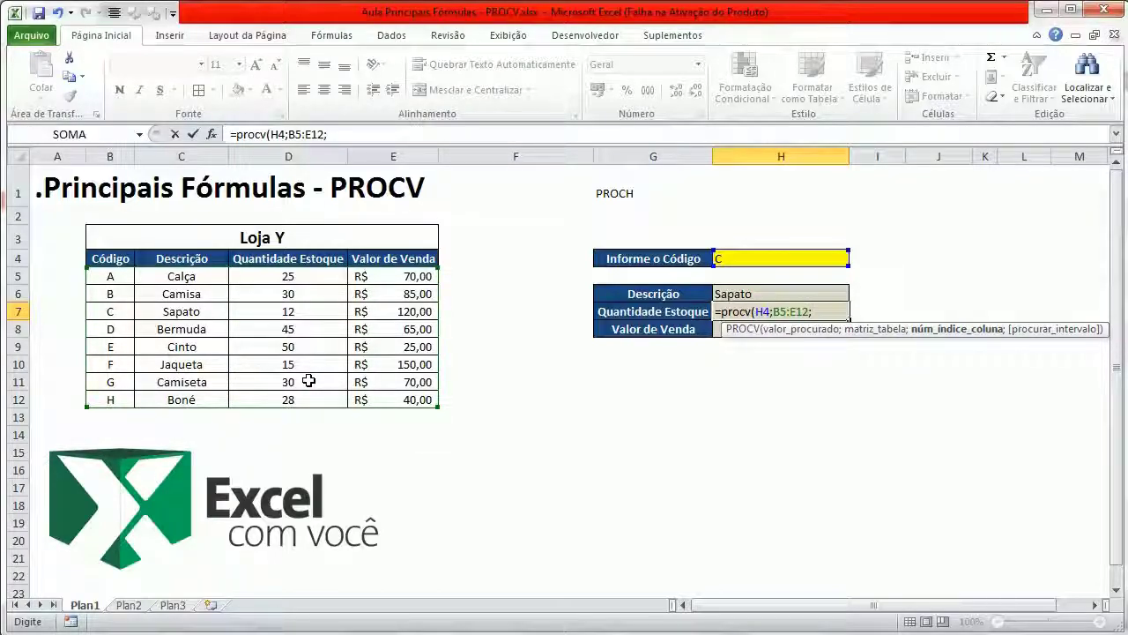
type("3;falso)")
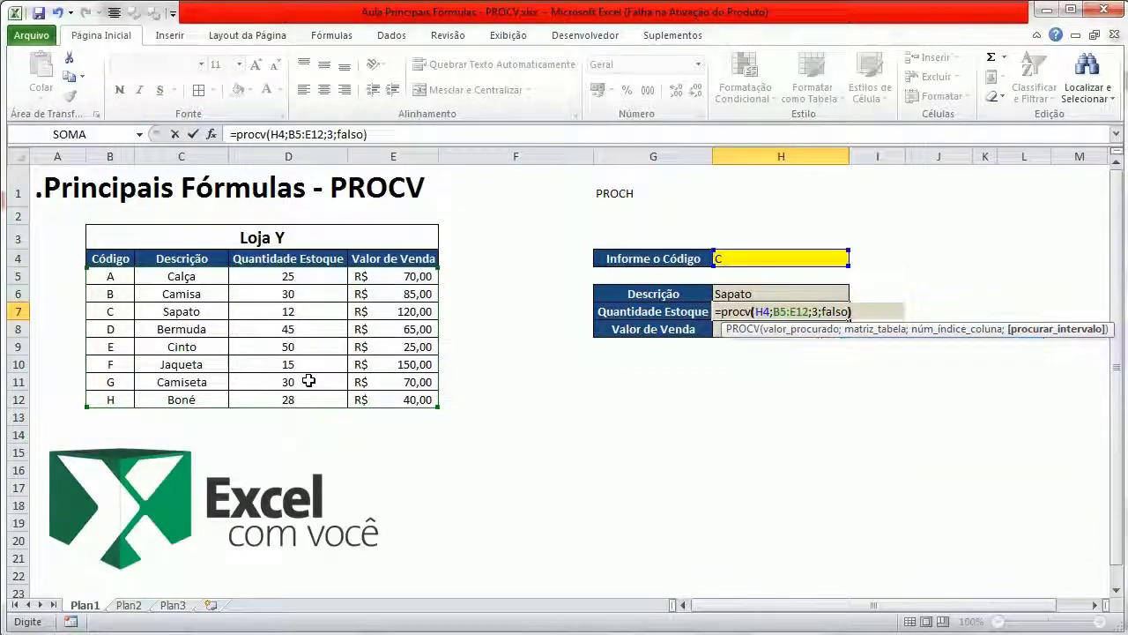
key("Return")
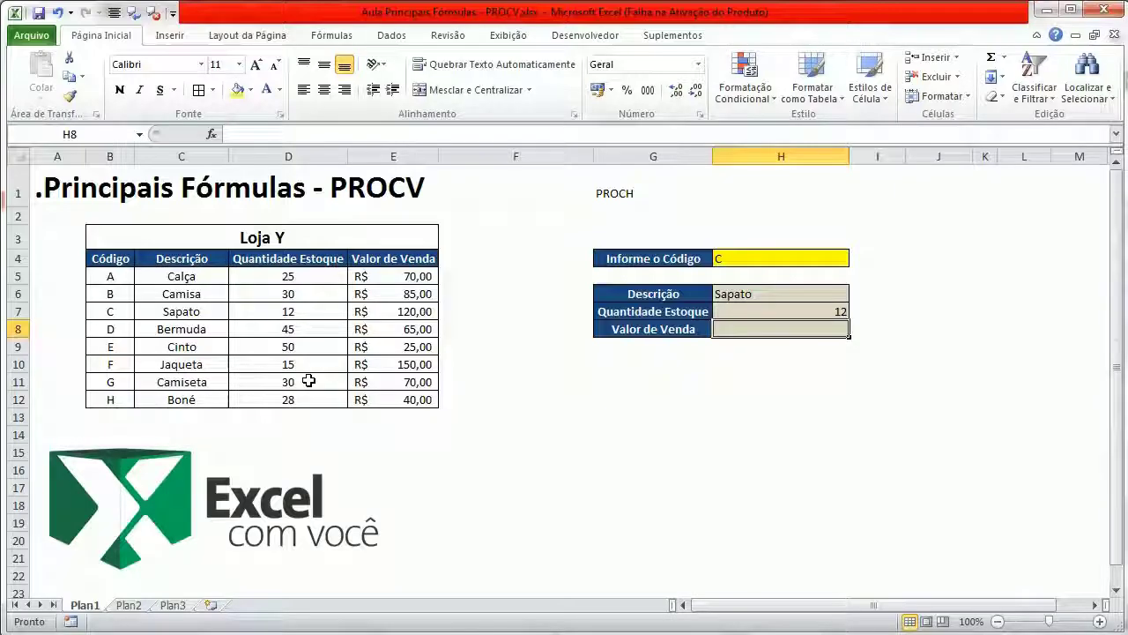
Step: Test the stock quantity lookup by entering code B in H4, and return the code to C
left_click(760, 258)
type("B")
key("Return")
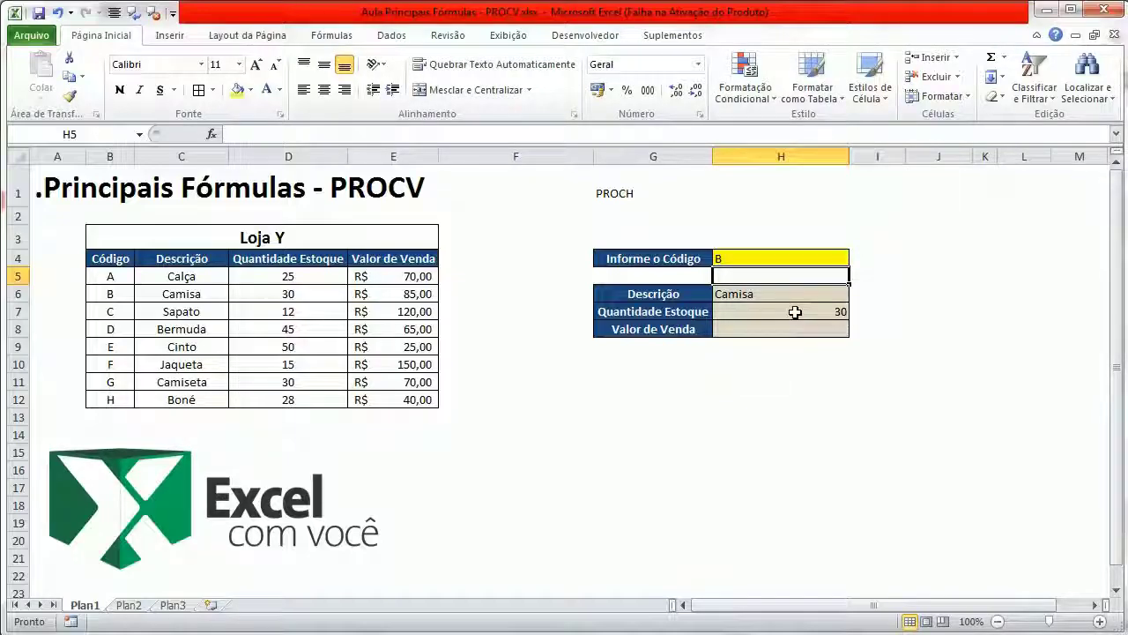
left_click(800, 260)
type("C")
key("Return")
Step: Enter the formula =procv(H4;B5:E12;4;falso) in H8 to look up the Valor de Venda
left_click(763, 327)
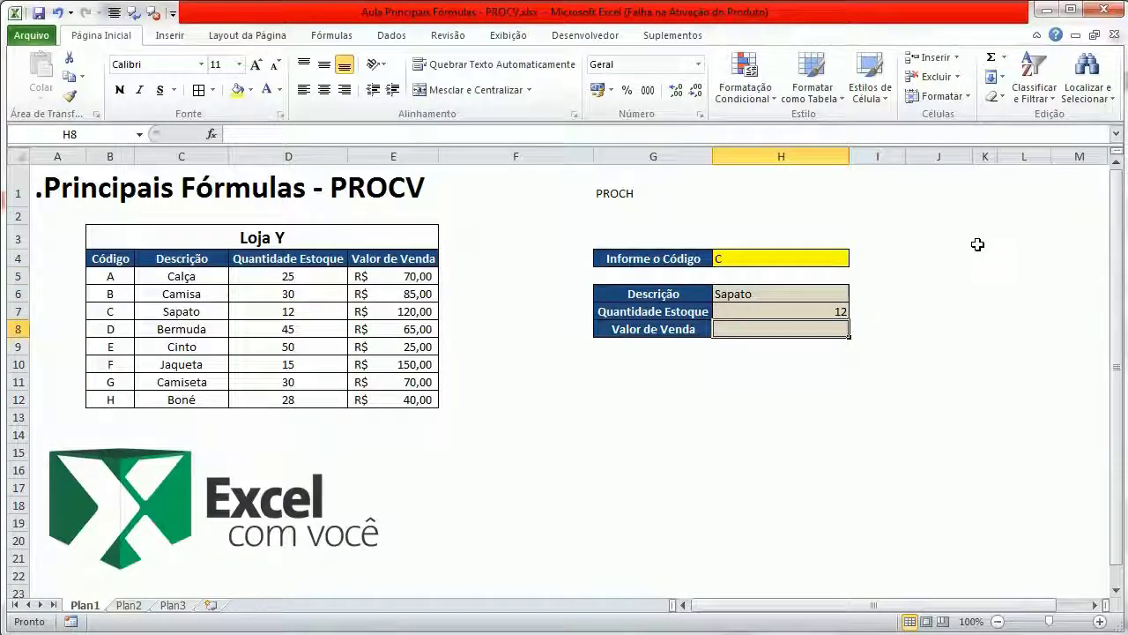
type("=procv(")
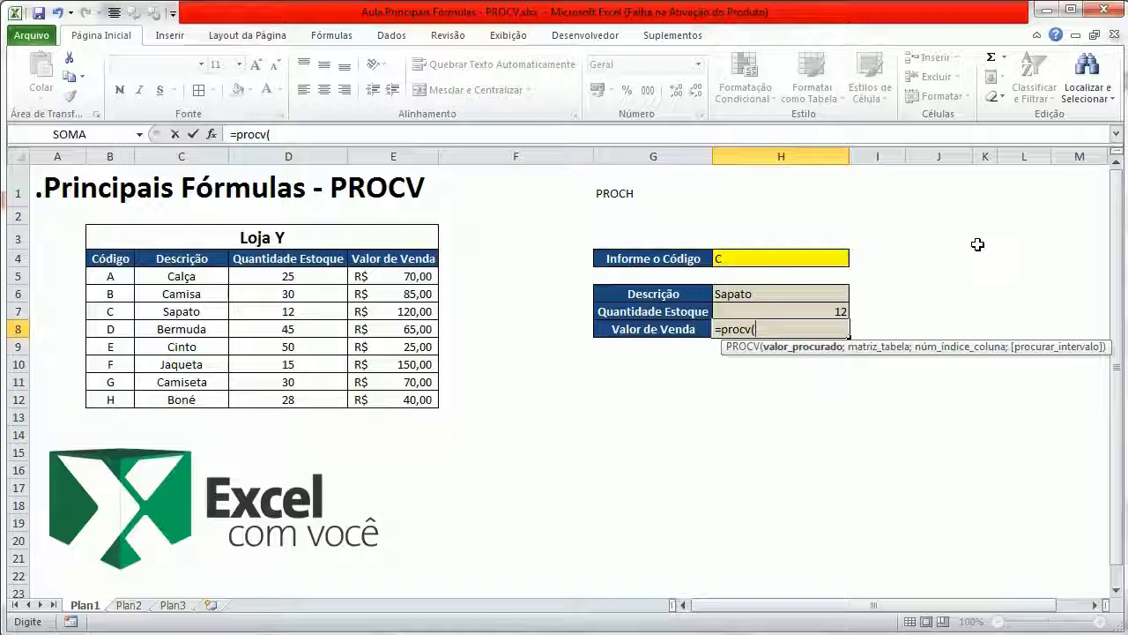
left_click(799, 255)
type(";")
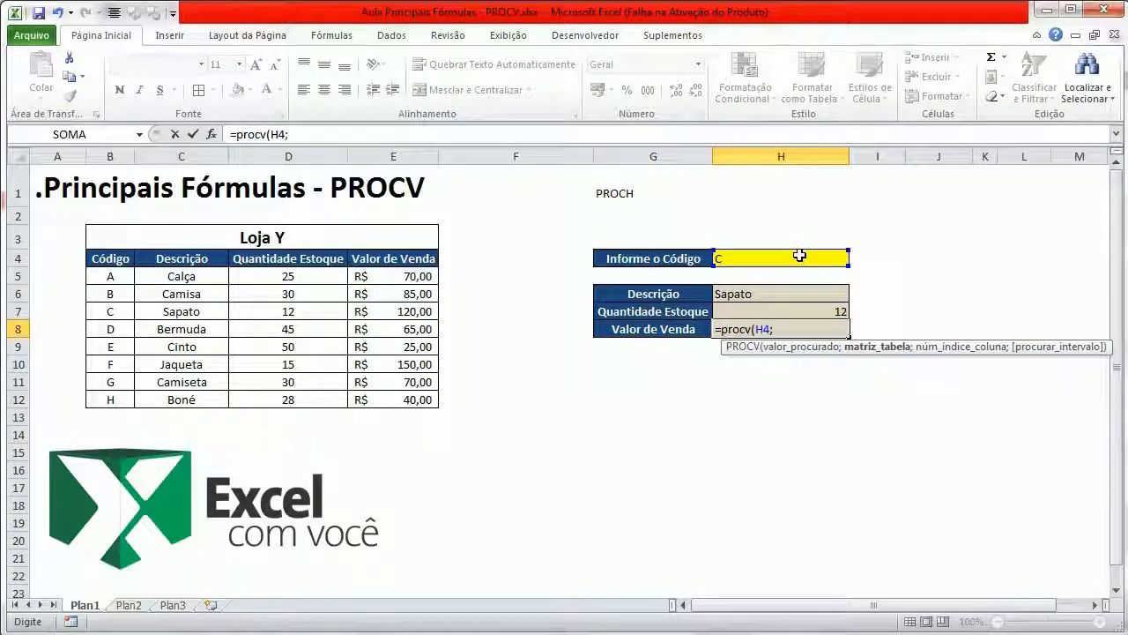
left_click_drag(115, 277, 386, 398)
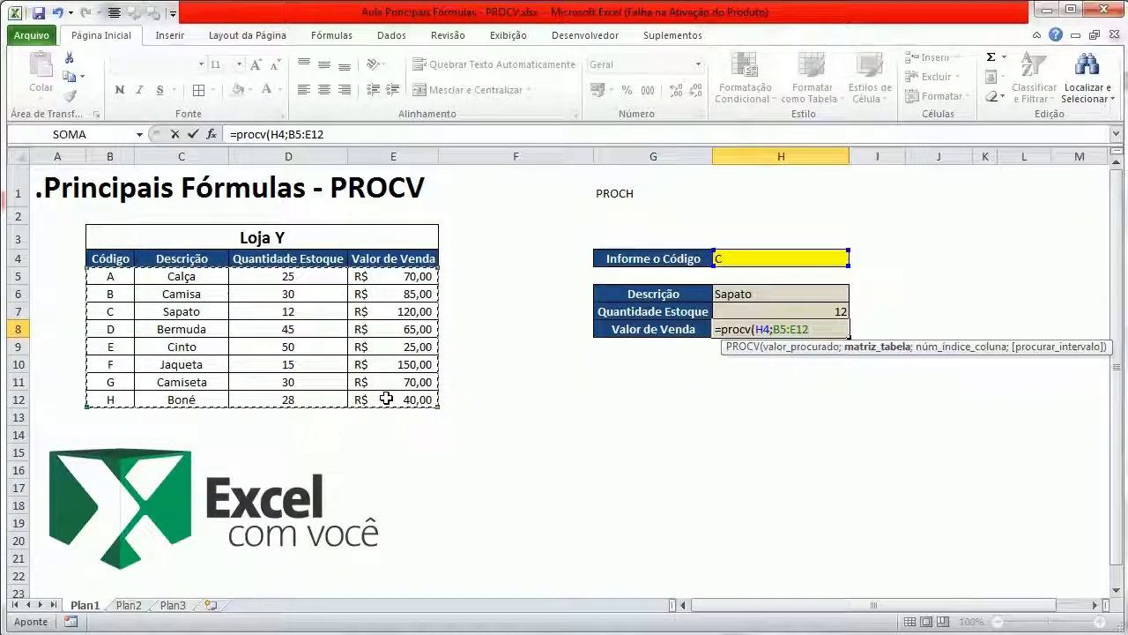
type(";")
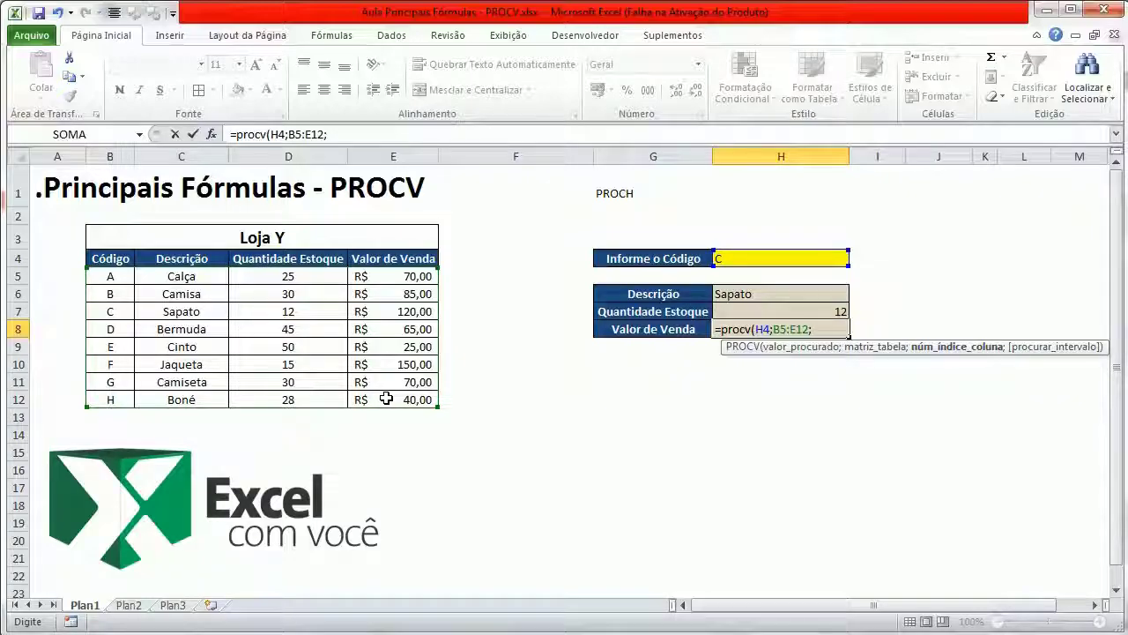
type("4;f")
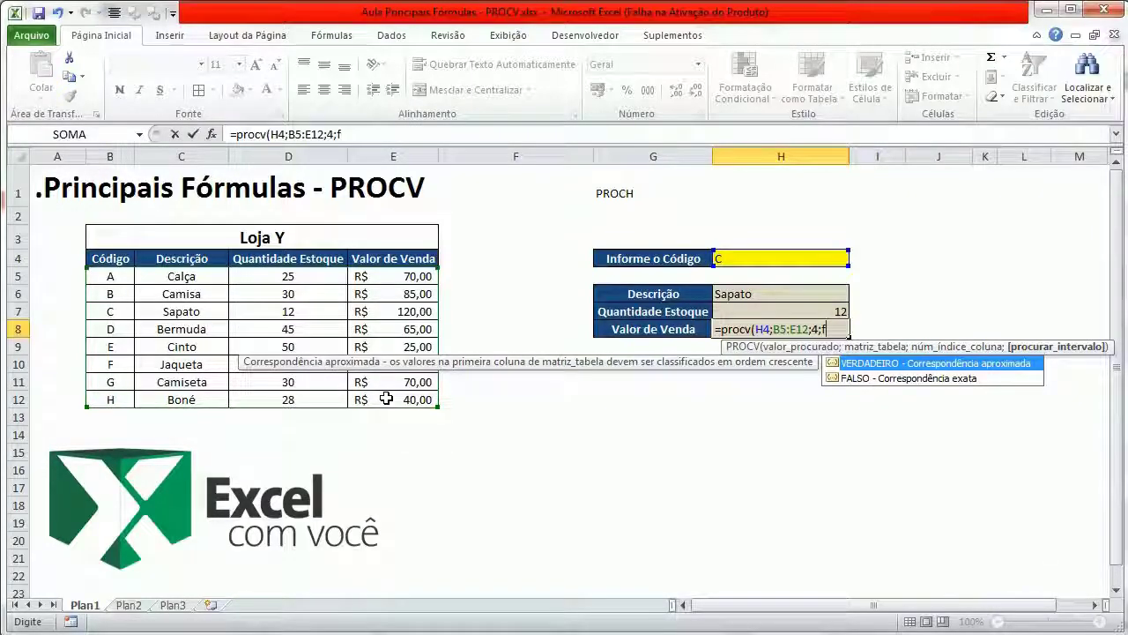
type("also)")
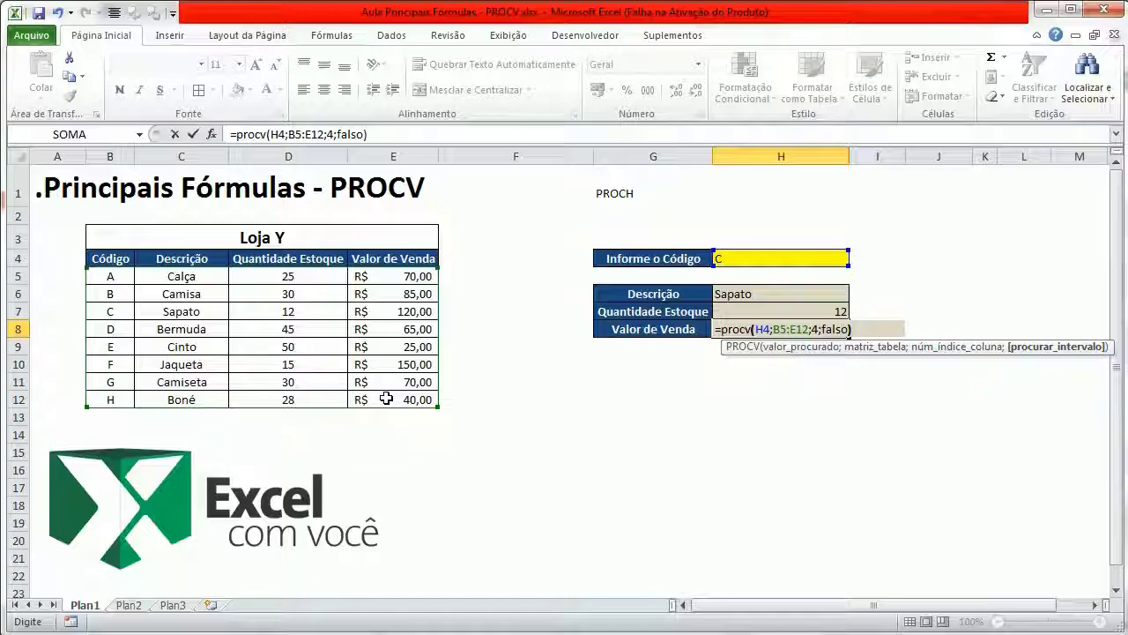
key("Return")
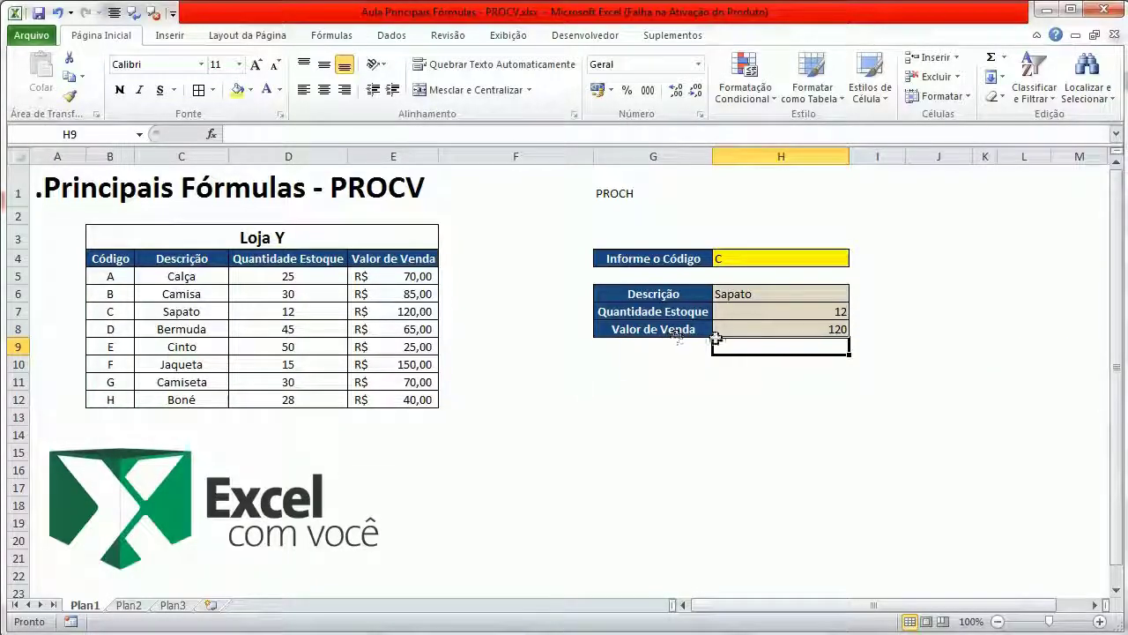
Step: Format the Valor de Venda result in H8 with the R$ Português (Brasil) accounting format
left_click(747, 330)
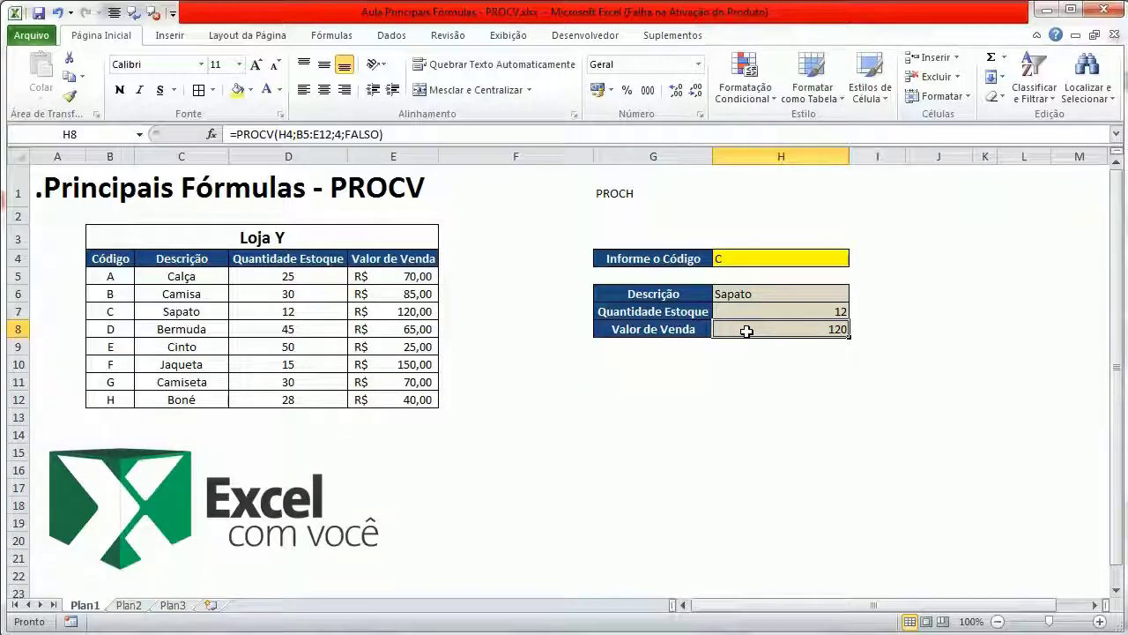
left_click(610, 91)
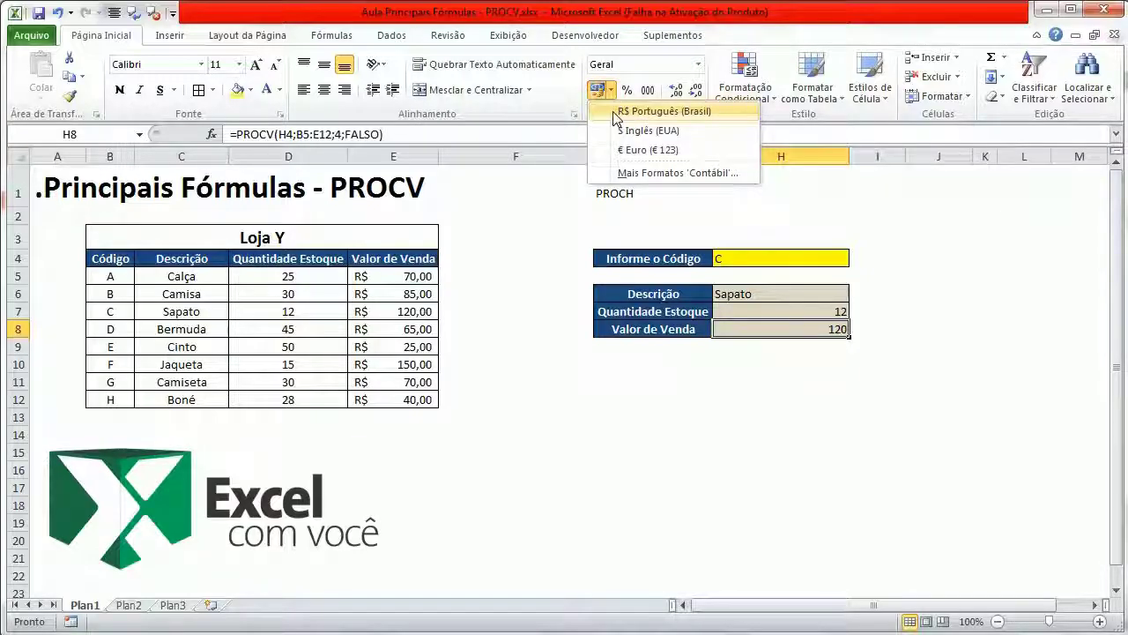
left_click(614, 112)
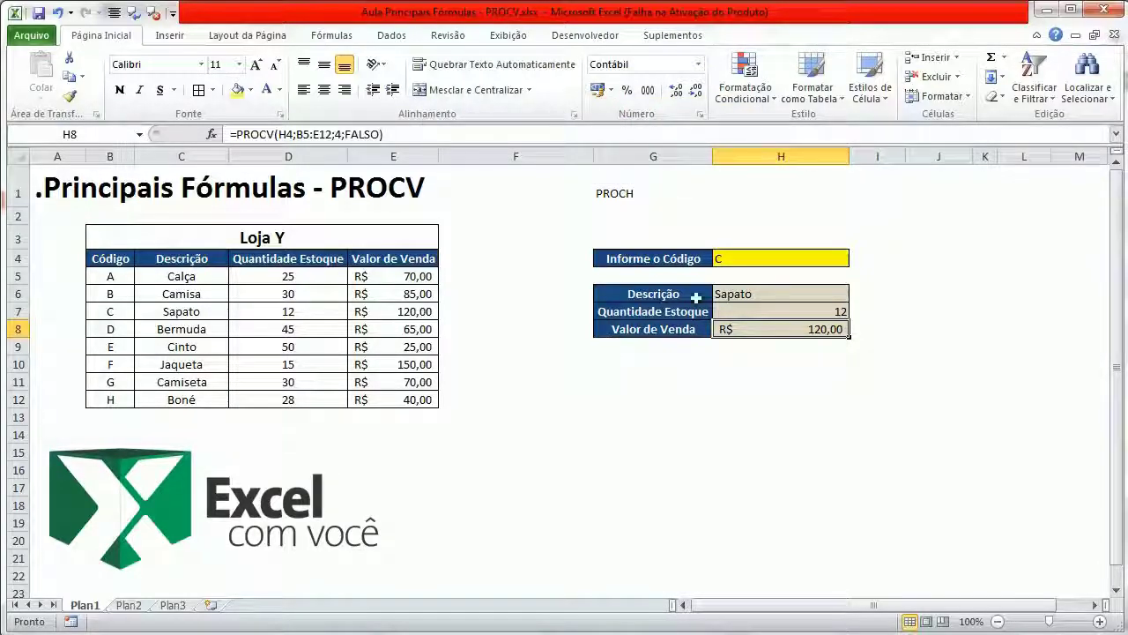
Step: Test the description, stock quantity and sale price lookups by entering code F in H4
left_click(756, 261)
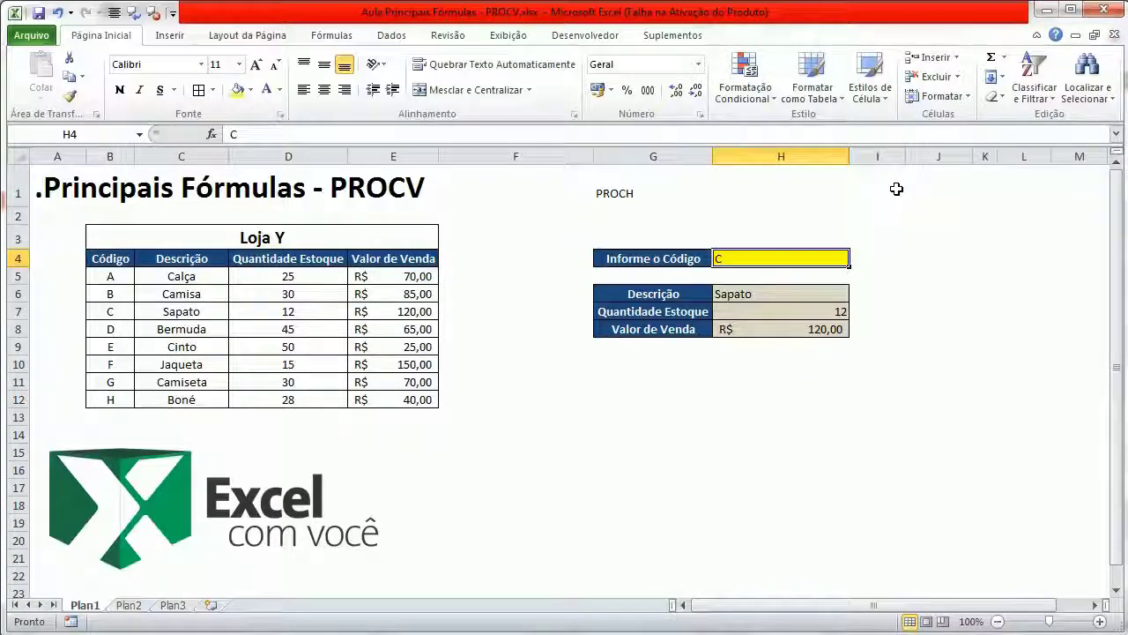
type("F")
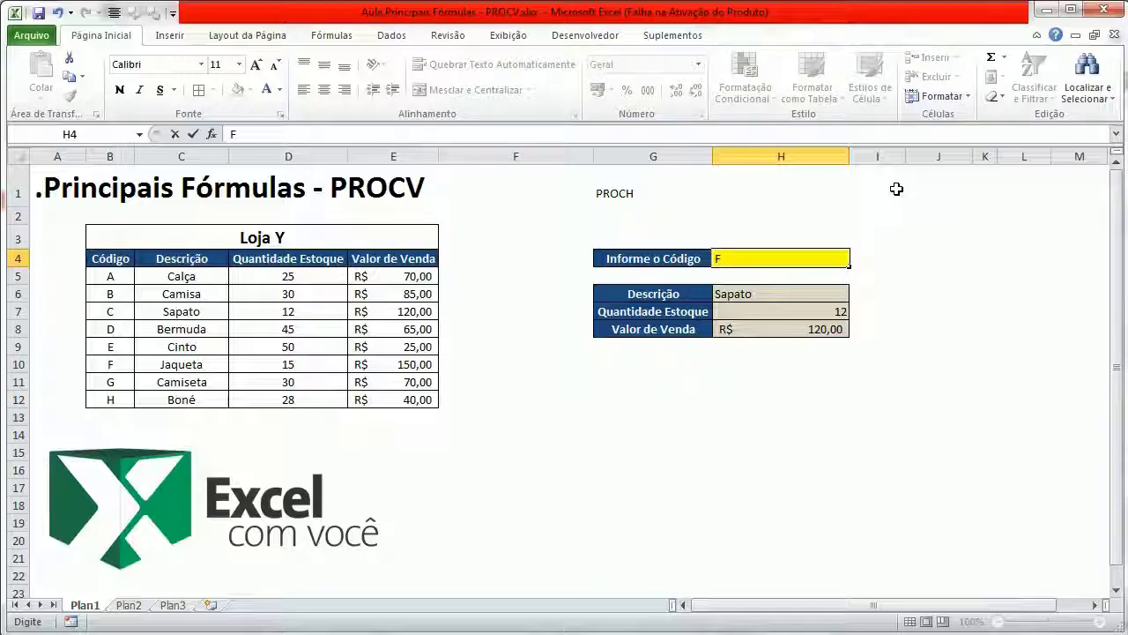
key("Return")
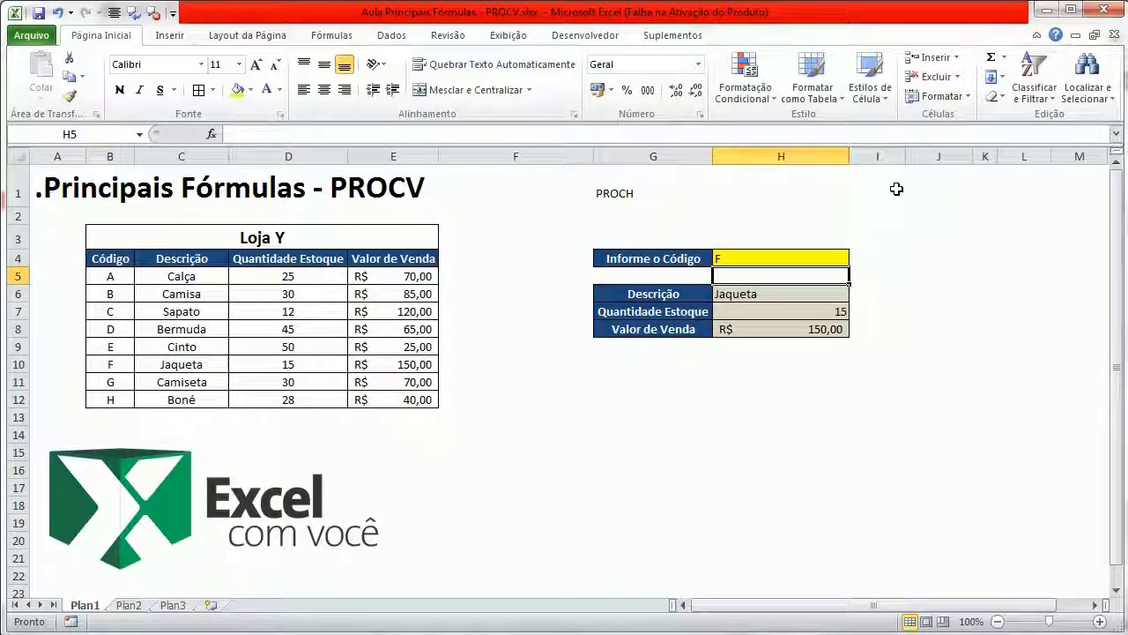
Step: Test the lookups with the unlisted code q in H4, and replace it with the valid code D
left_click(774, 258)
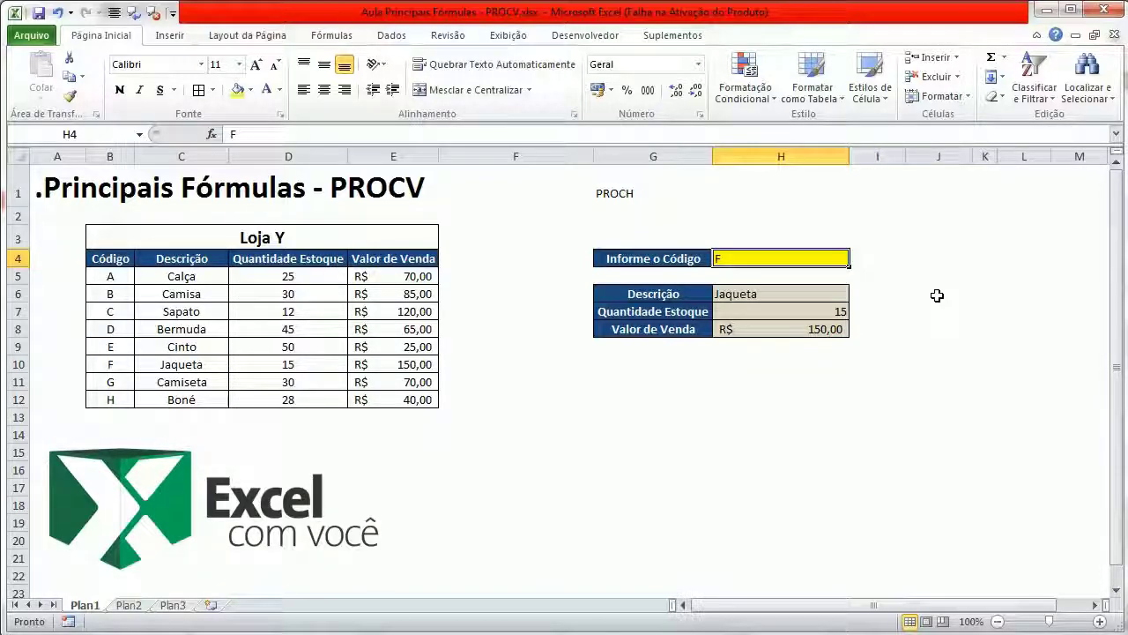
type("q")
key("Return")
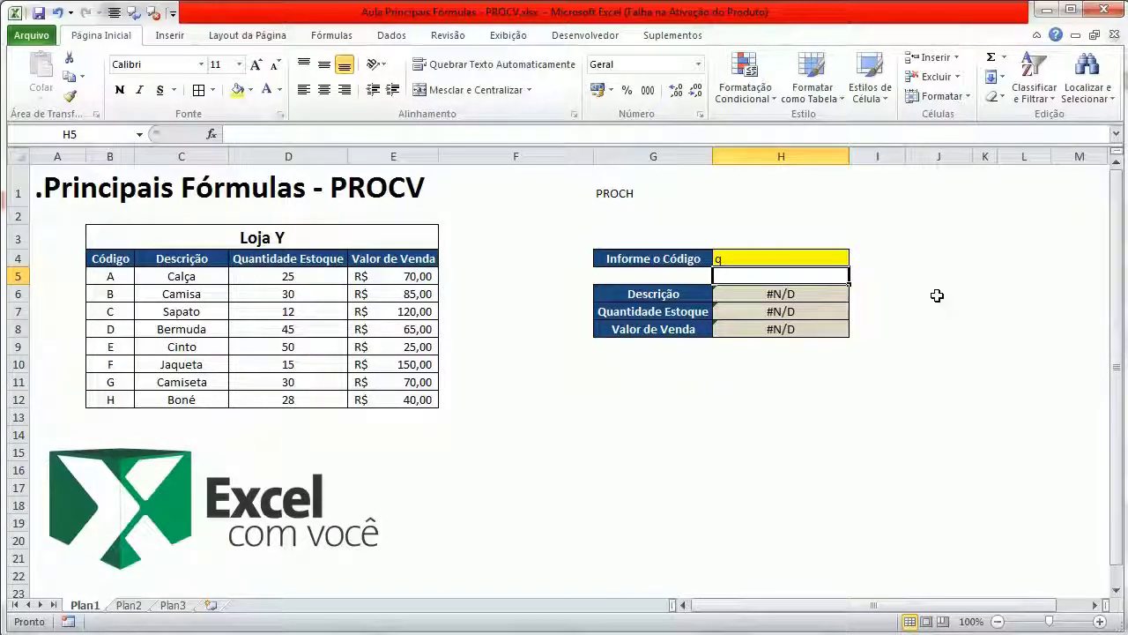
key("Up")
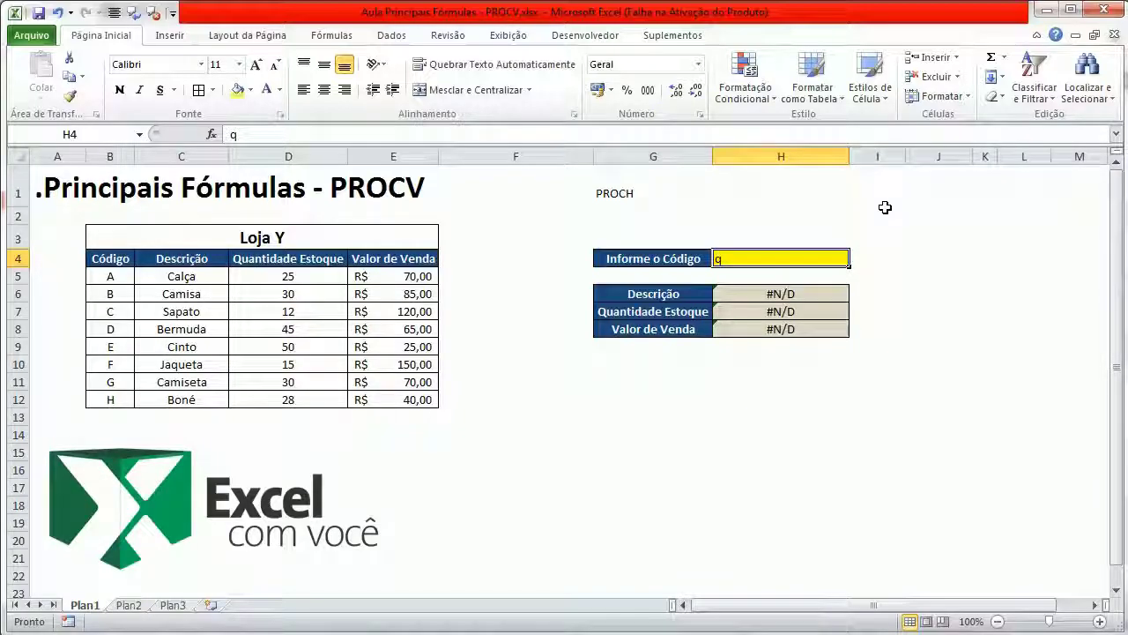
type("D")
key("Return")
key("Up")
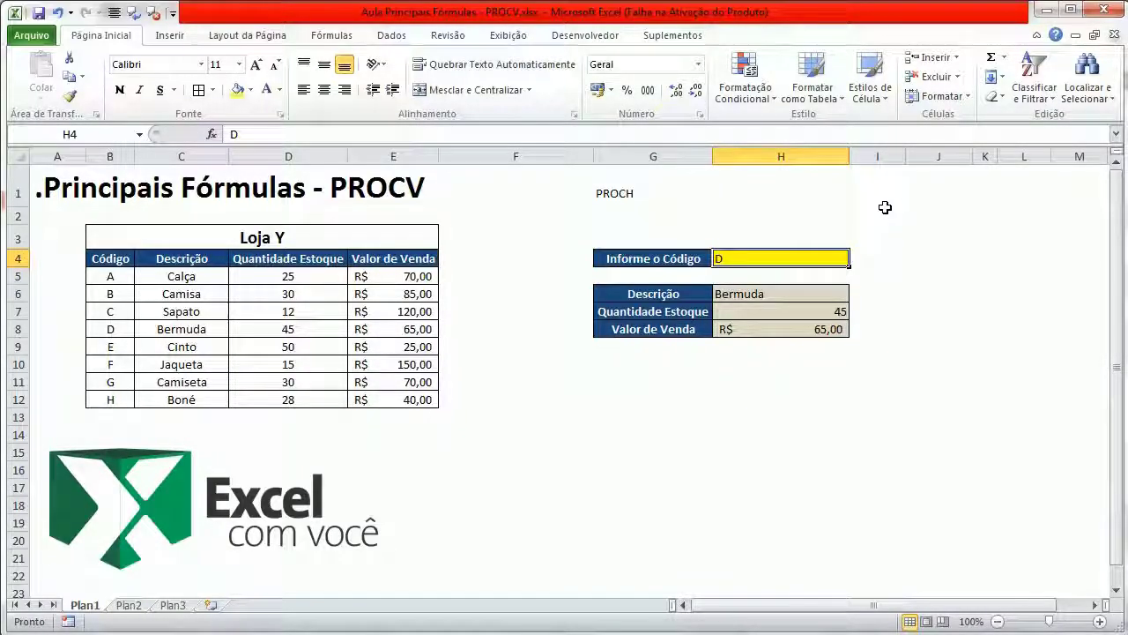